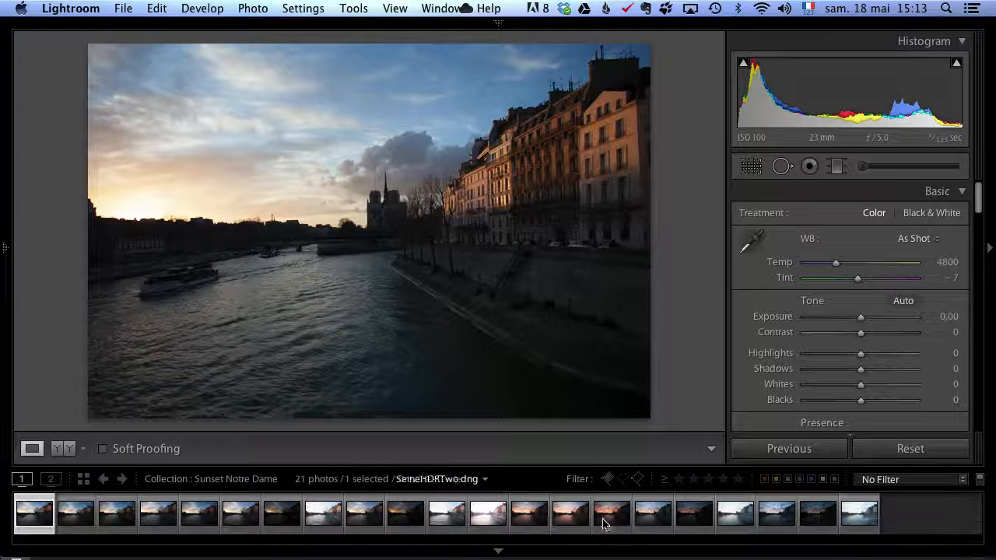
# Compare the single sunset exposures from Seine_2 onward with the darker and brighter Seine_HDR bracketed shots.
pyautogui.click(75, 513)
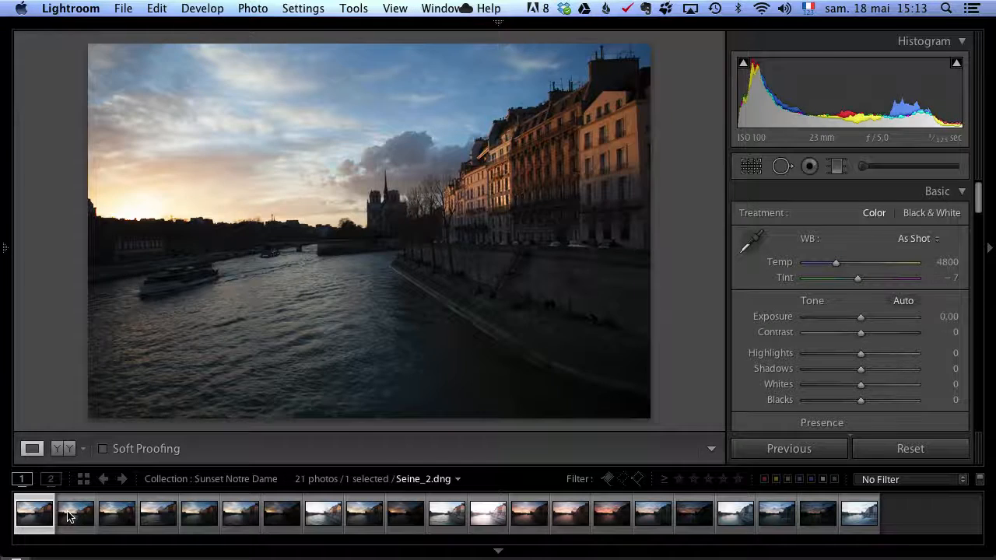
pyautogui.click(116, 515)
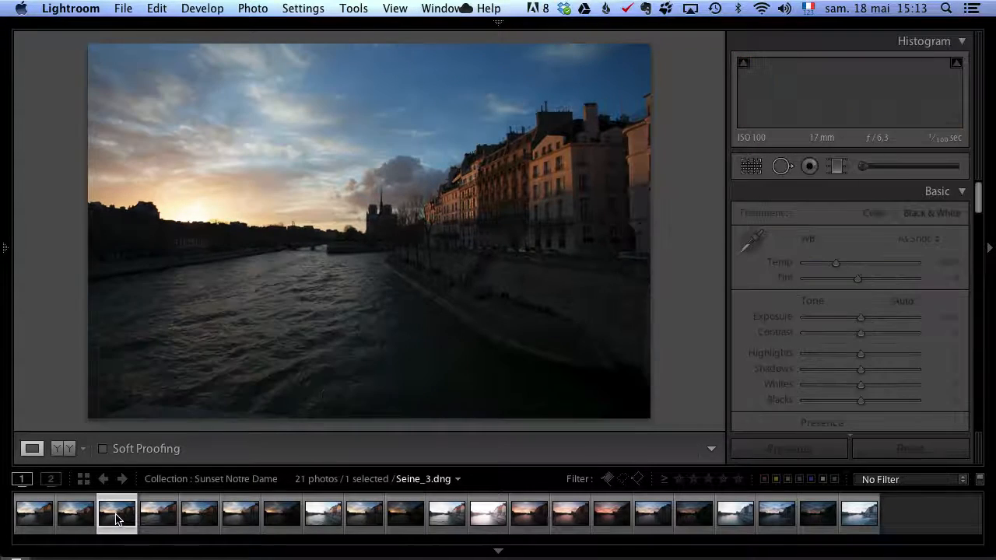
pyautogui.click(156, 518)
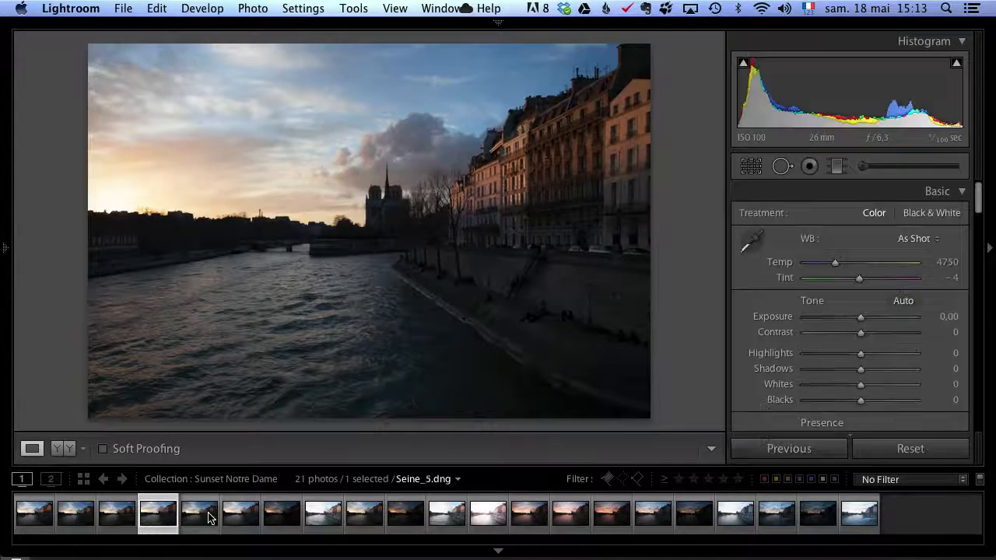
pyautogui.click(205, 516)
pyautogui.click(247, 524)
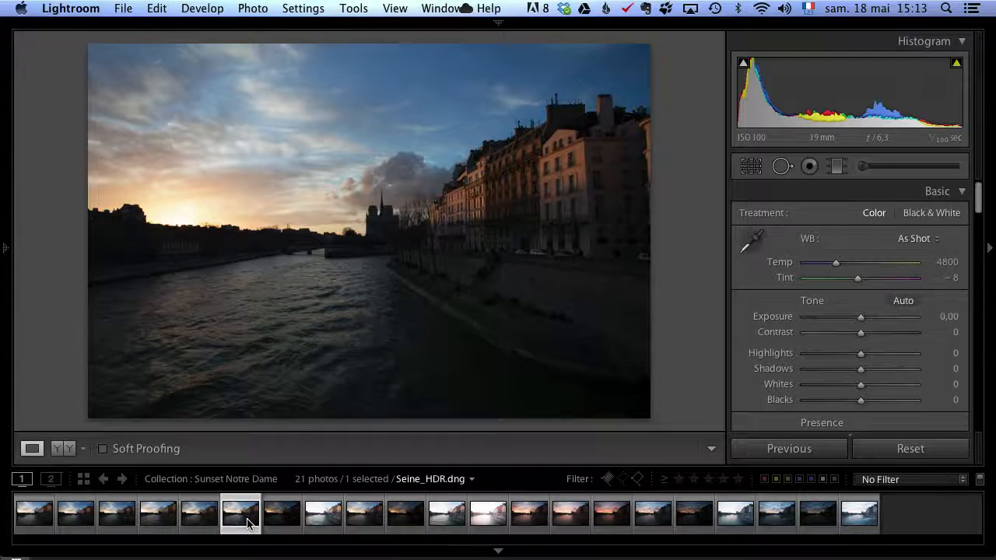
pyautogui.click(272, 522)
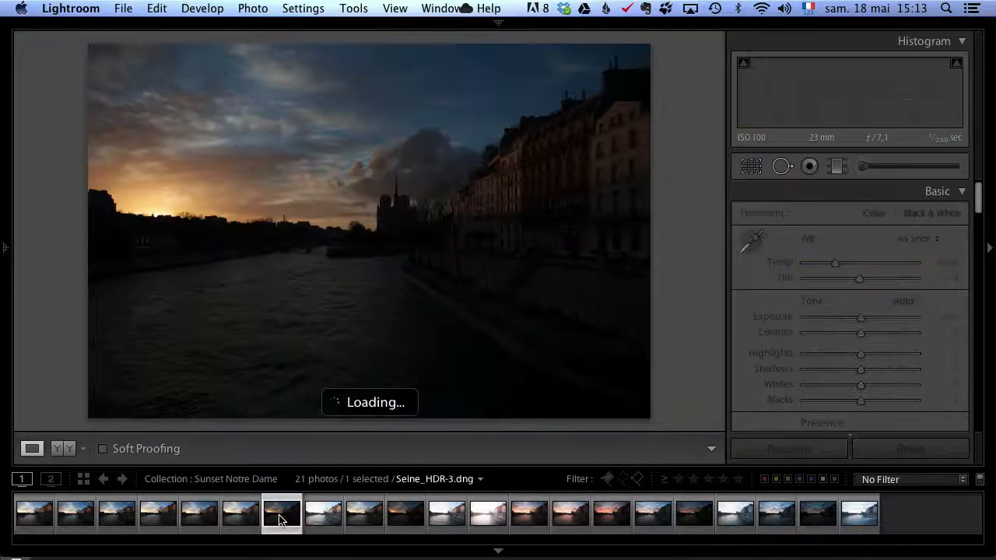
pyautogui.click(323, 520)
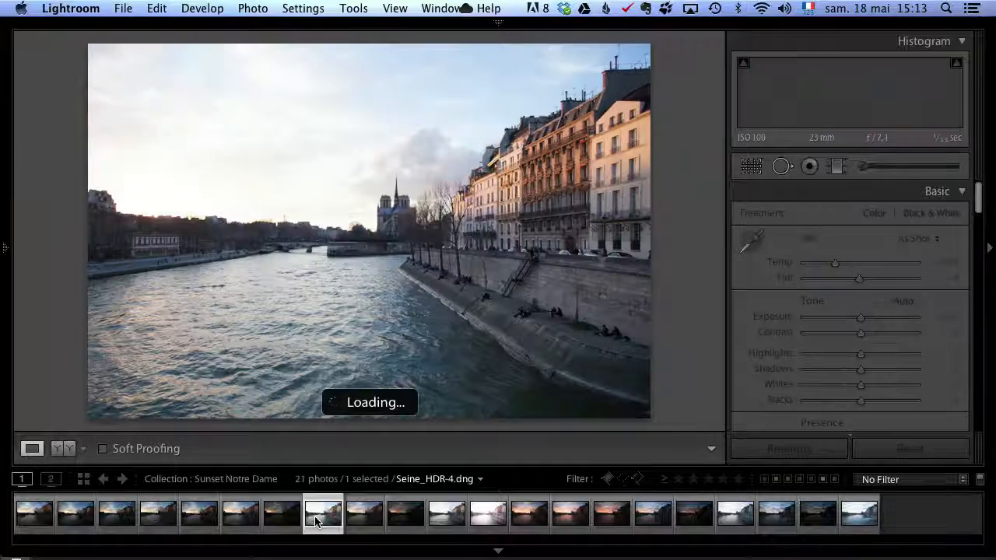
pyautogui.click(284, 517)
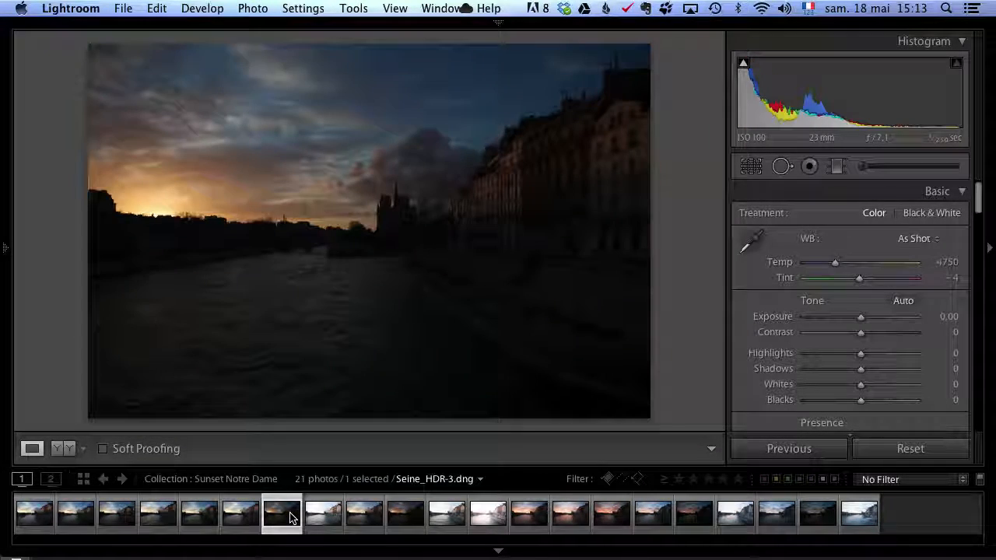
# Give the three bracketed shots Seine_HDR through Seine_HDR-4 the Rouge color label.
pyautogui.click(322, 520)
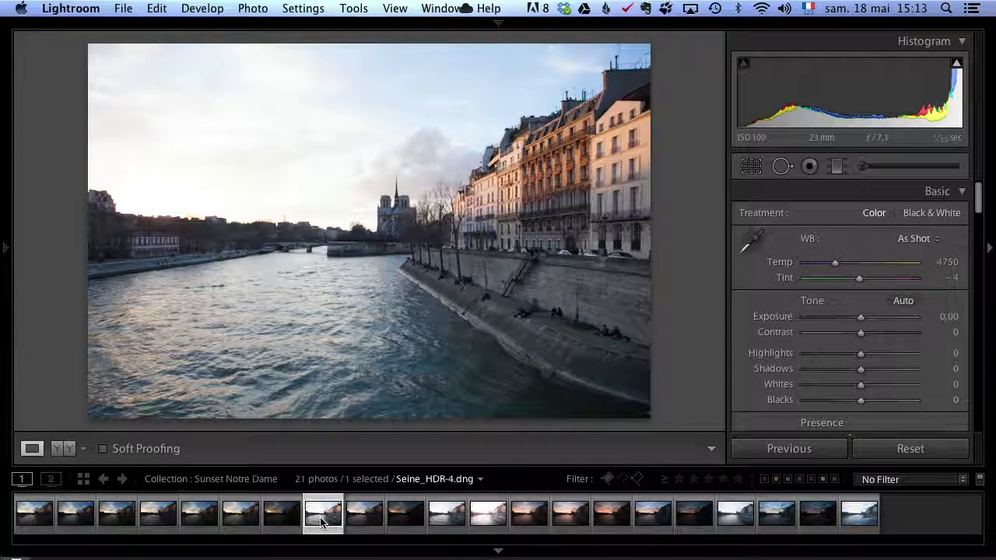
pyautogui.click(244, 520)
pyautogui.rightClick(245, 520)
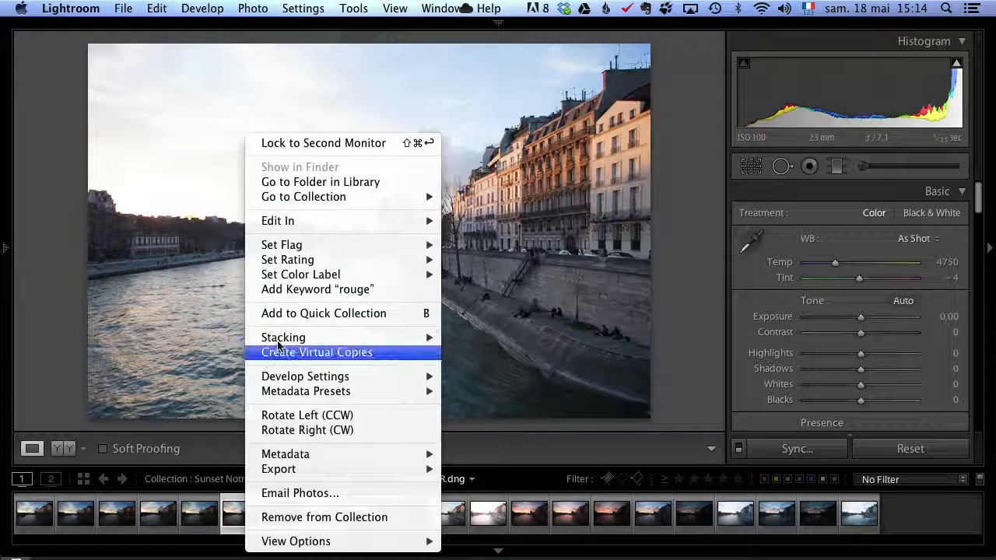
pyautogui.moveTo(351, 275)
pyautogui.click(473, 276)
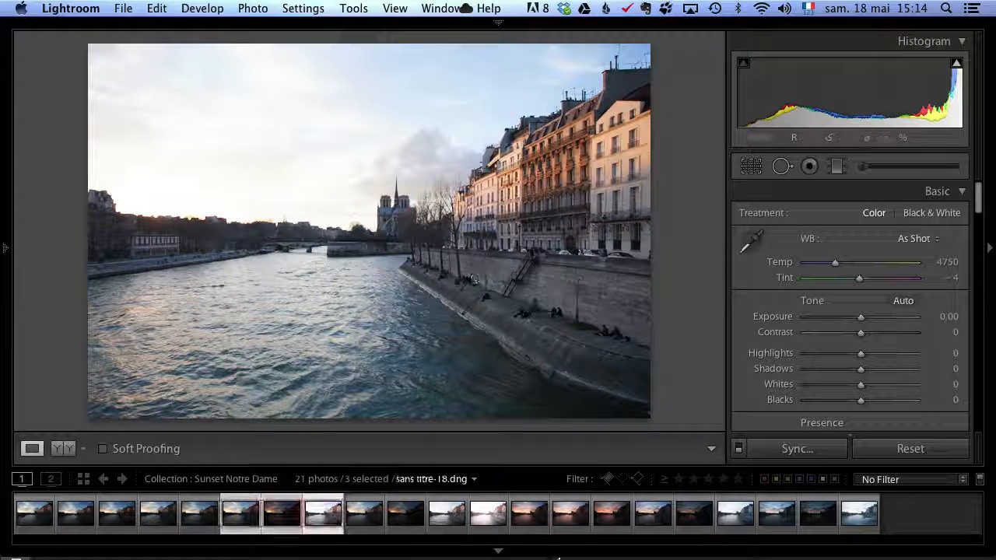
# View the second bracketed set, ending with sans titre-16, and give its three photos the Rouge color label.
pyautogui.click(374, 521)
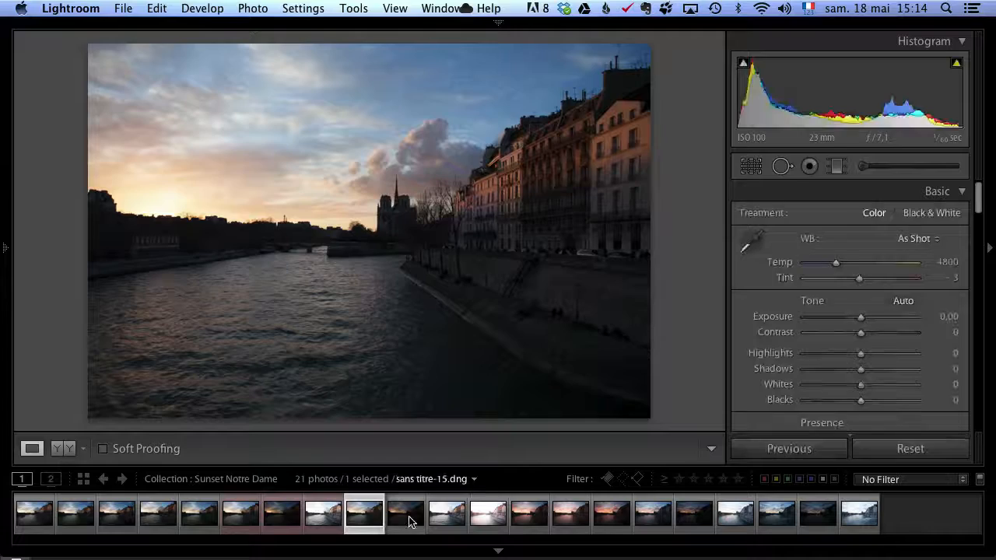
pyautogui.click(412, 521)
pyautogui.click(455, 521)
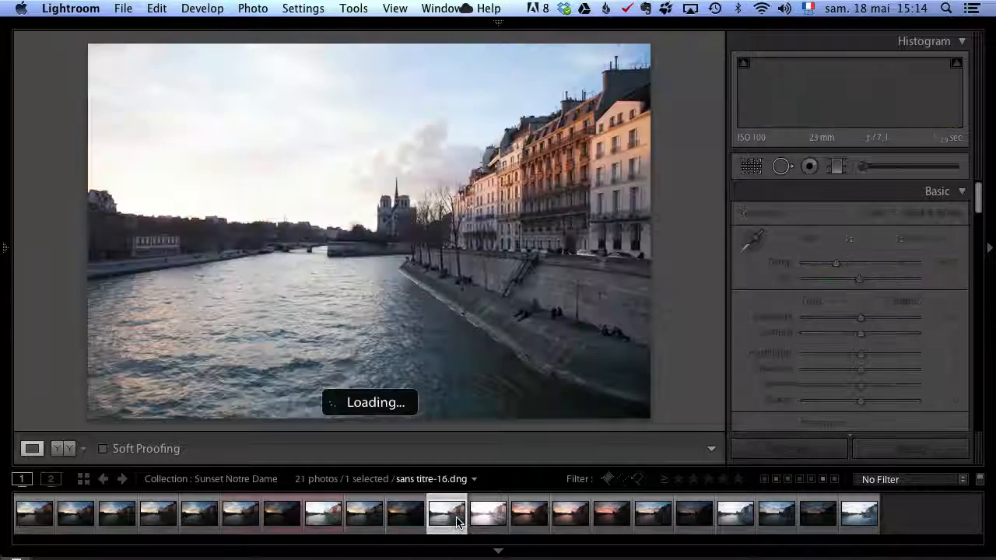
pyautogui.keyDown('shift'); pyautogui.click(373, 523); pyautogui.keyUp('shift')
pyautogui.rightClick(369, 520)
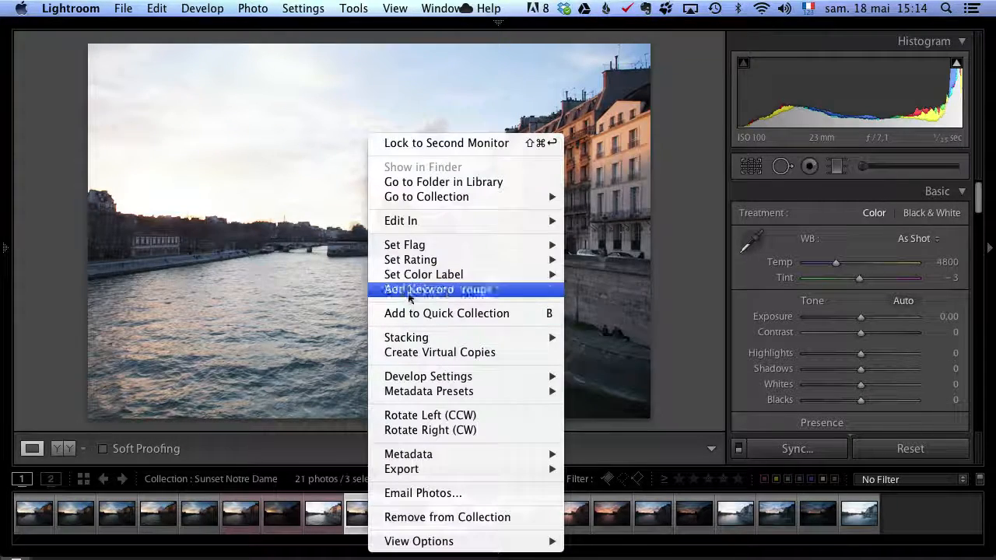
pyautogui.moveTo(482, 275)
pyautogui.click(597, 274)
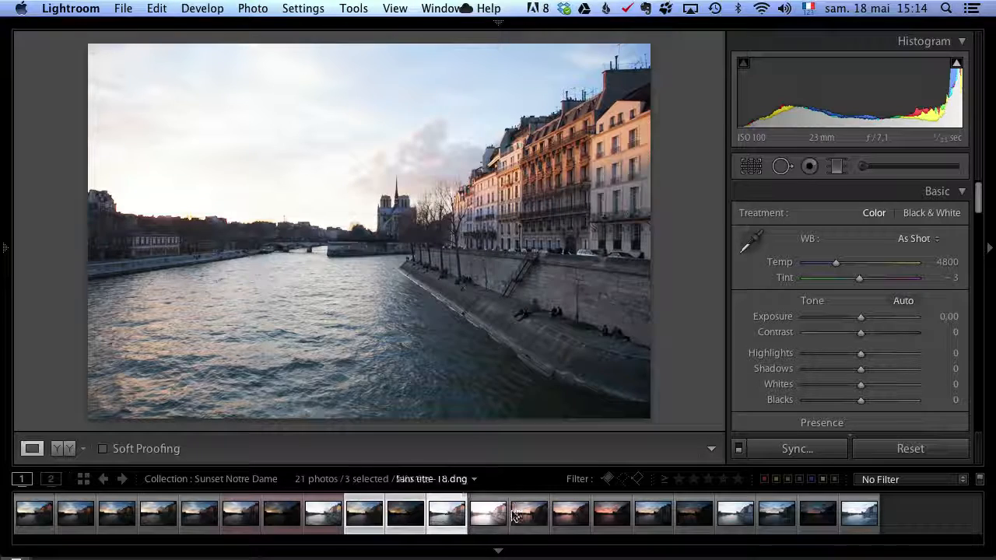
# Compare the four long-exposure shots, from SeineLong_1 to SeineLong_3, for their sky color and smoothed water.
pyautogui.click(490, 520)
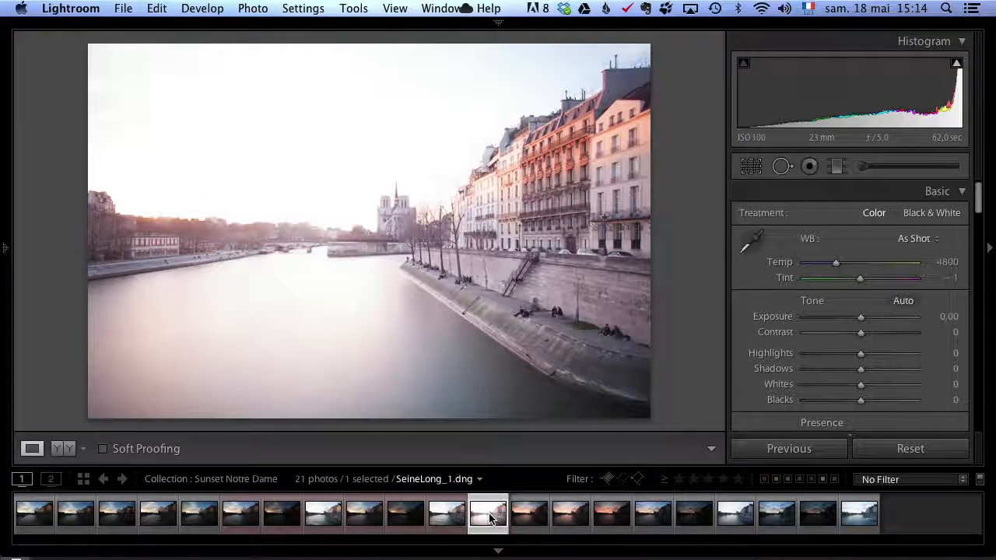
pyautogui.click(531, 515)
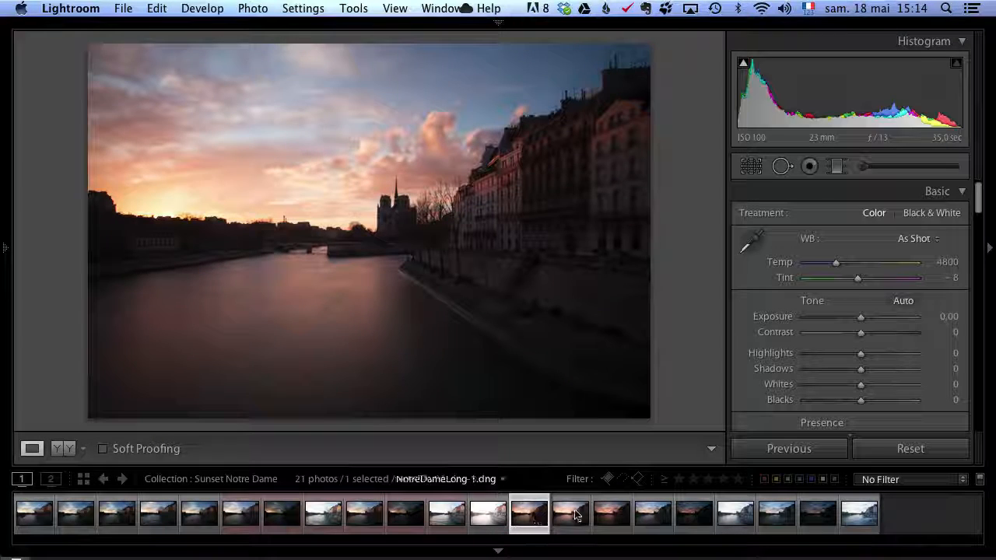
pyautogui.click(576, 515)
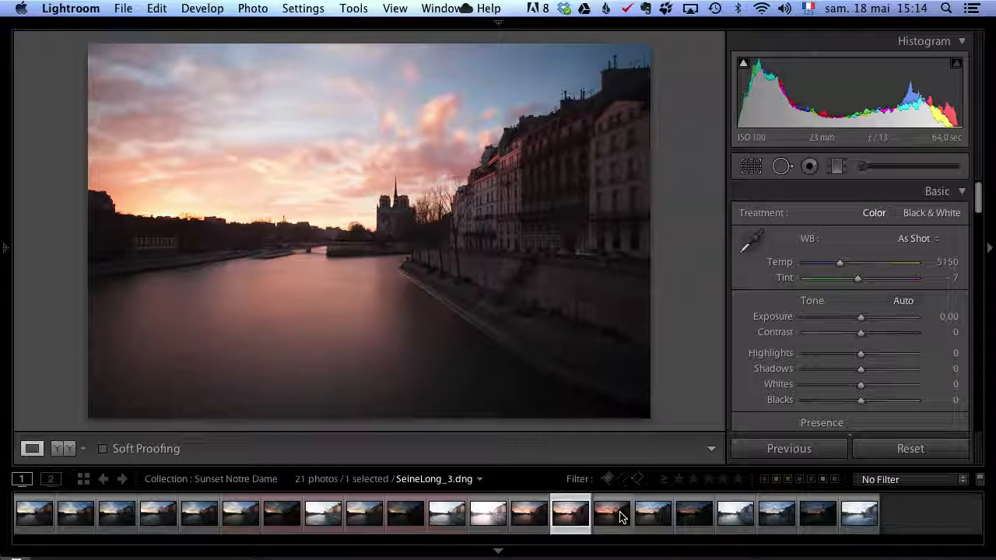
pyautogui.click(531, 518)
pyautogui.click(581, 519)
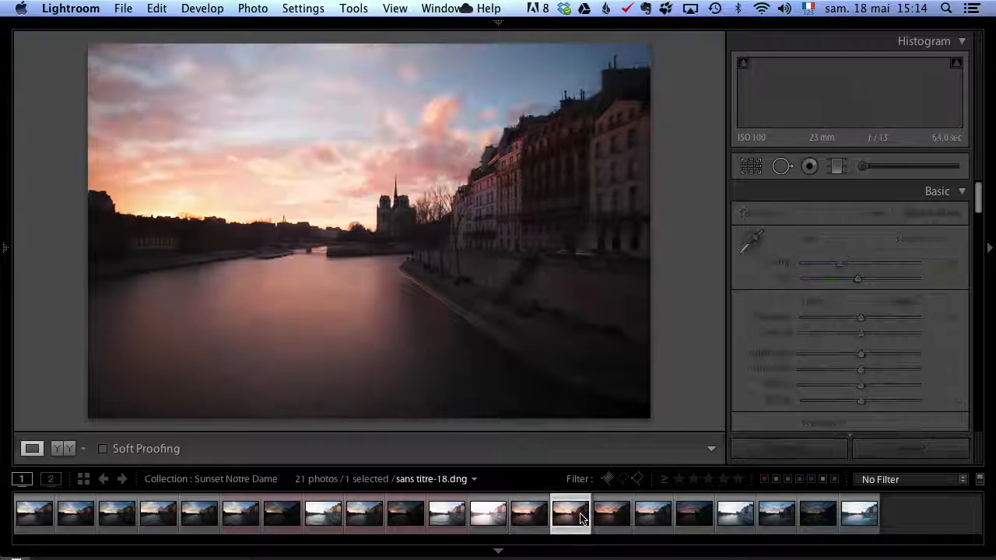
pyautogui.click(617, 518)
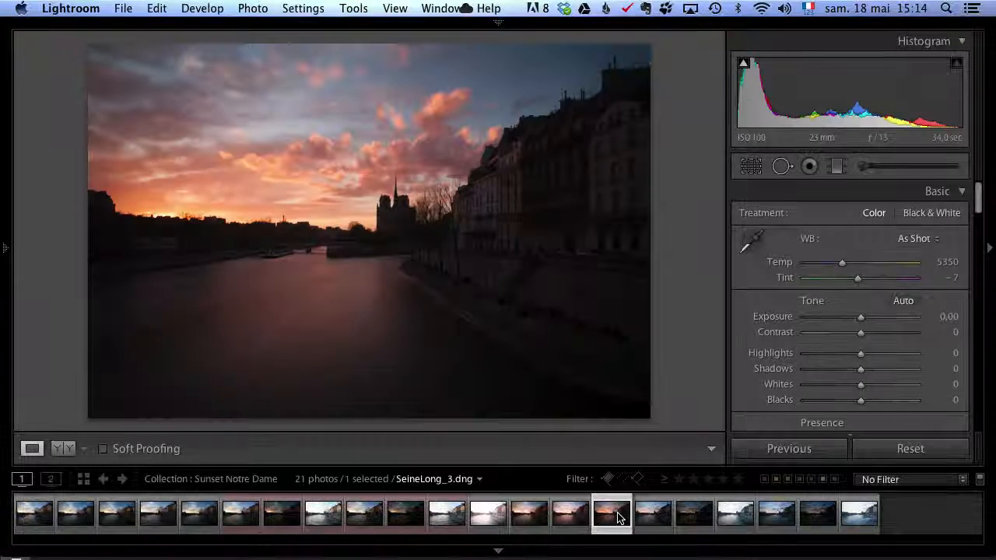
pyautogui.click(580, 520)
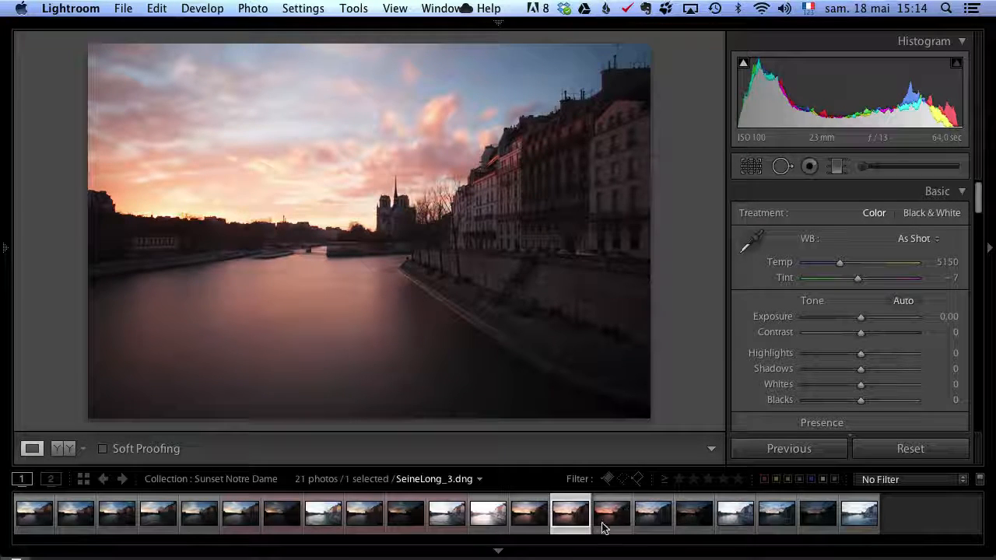
pyautogui.click(605, 525)
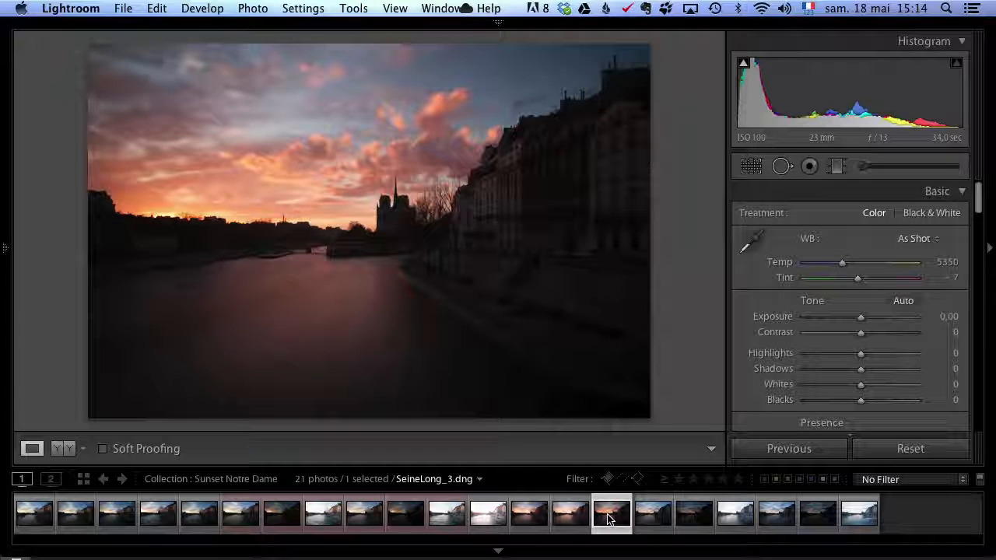
pyautogui.press('Left')
pyautogui.press('Left')
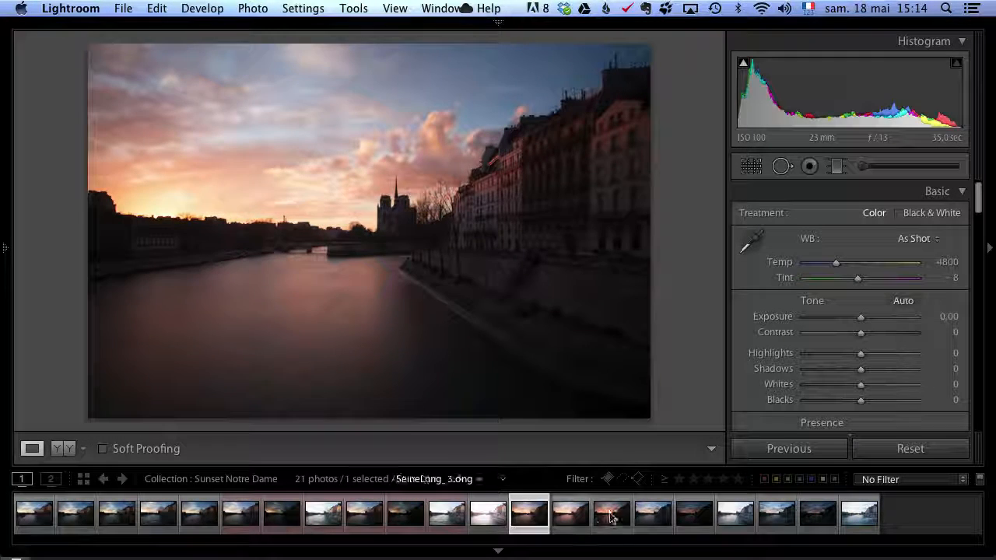
pyautogui.click(611, 519)
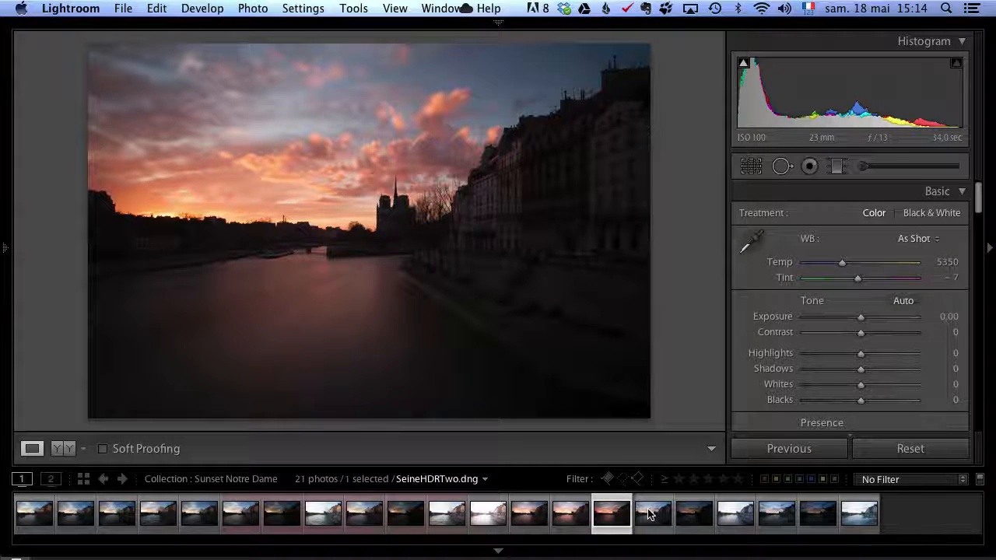
# View the three-photo bracketed set starting with SeineHDRTwo and give all three photos the Rouge color label.
pyautogui.click(650, 514)
pyautogui.click(696, 519)
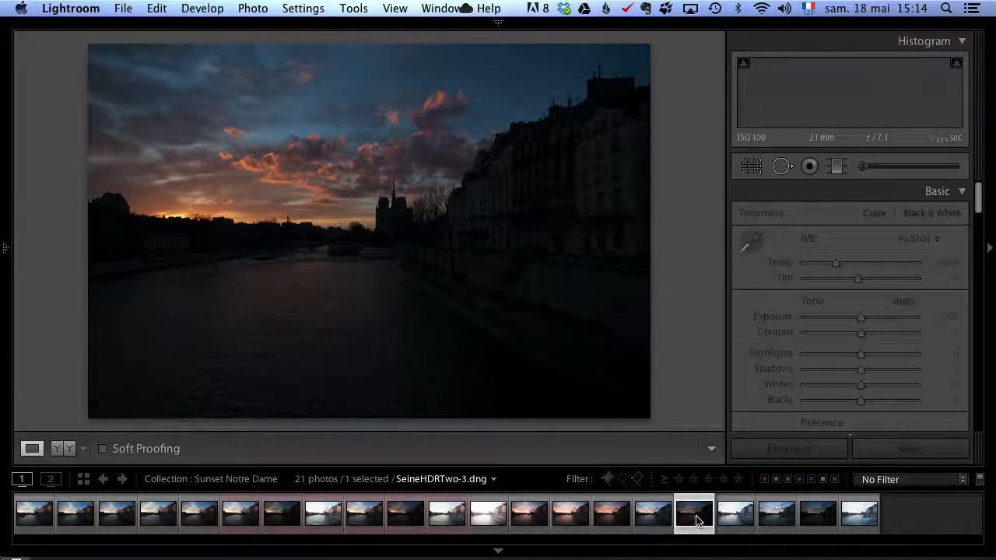
pyautogui.press('Right')
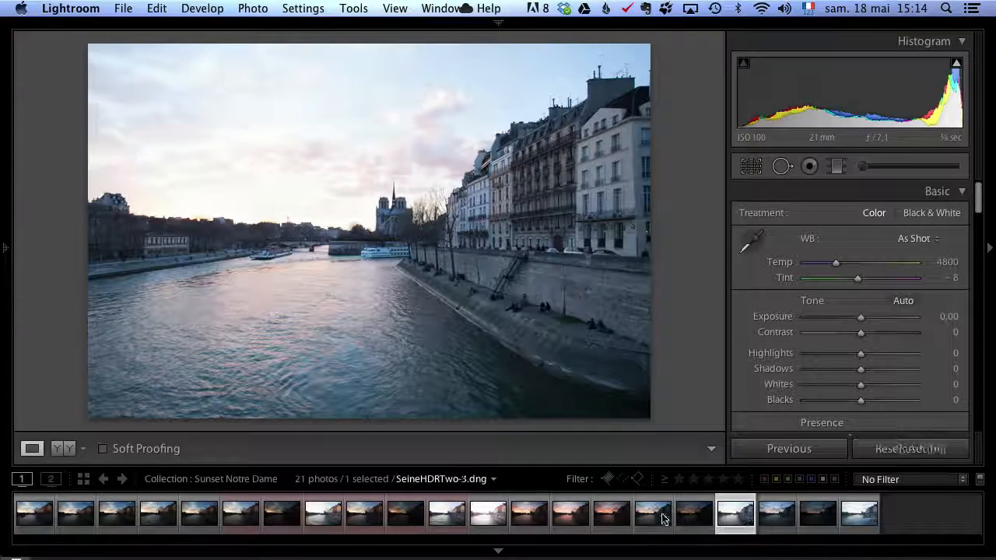
pyautogui.keyDown('shift'); pyautogui.click(664, 519); pyautogui.keyUp('shift')
pyautogui.rightClick(664, 519)
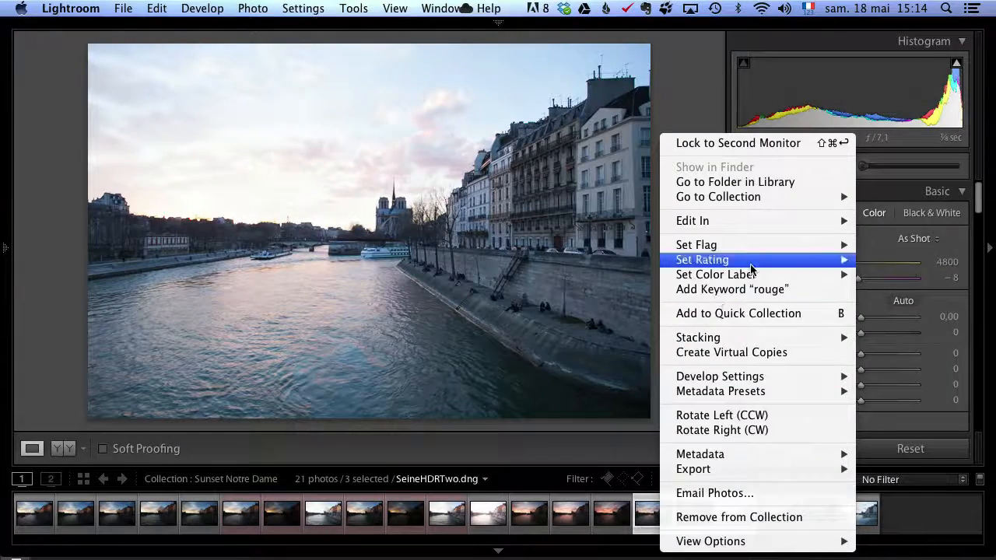
pyautogui.moveTo(763, 274)
pyautogui.click(888, 274)
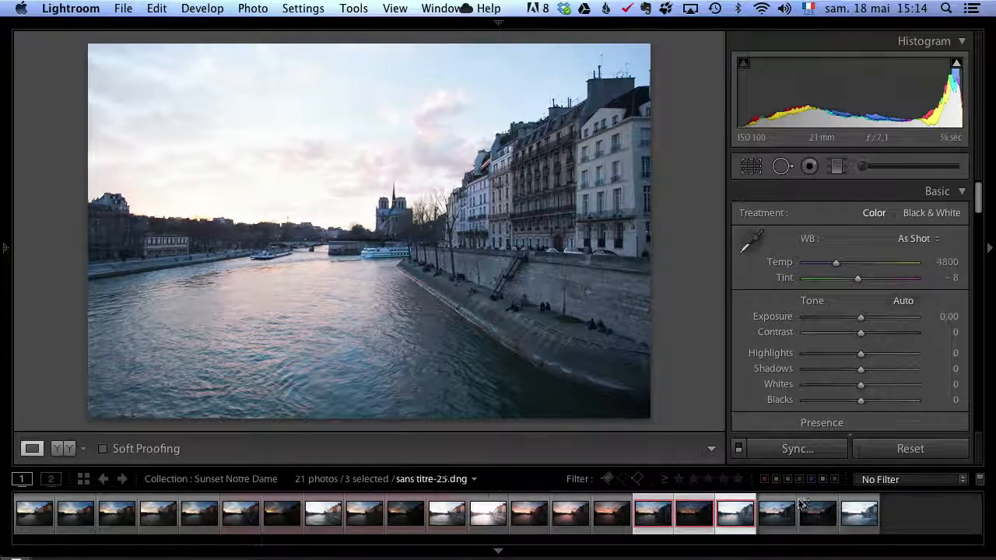
# View the last bracketed set, sans titre-24 to sans titre-26, and assign all three photos the Rouge color label.
pyautogui.click(788, 520)
pyautogui.click(818, 520)
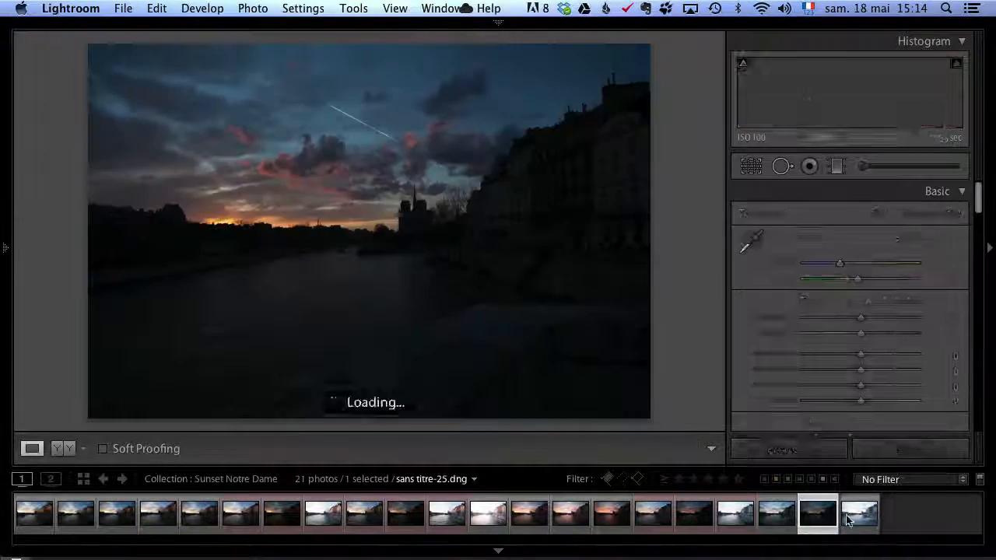
pyautogui.click(846, 515)
pyautogui.keyDown('shift'); pyautogui.click(781, 516); pyautogui.keyUp('shift')
pyautogui.rightClick(782, 515)
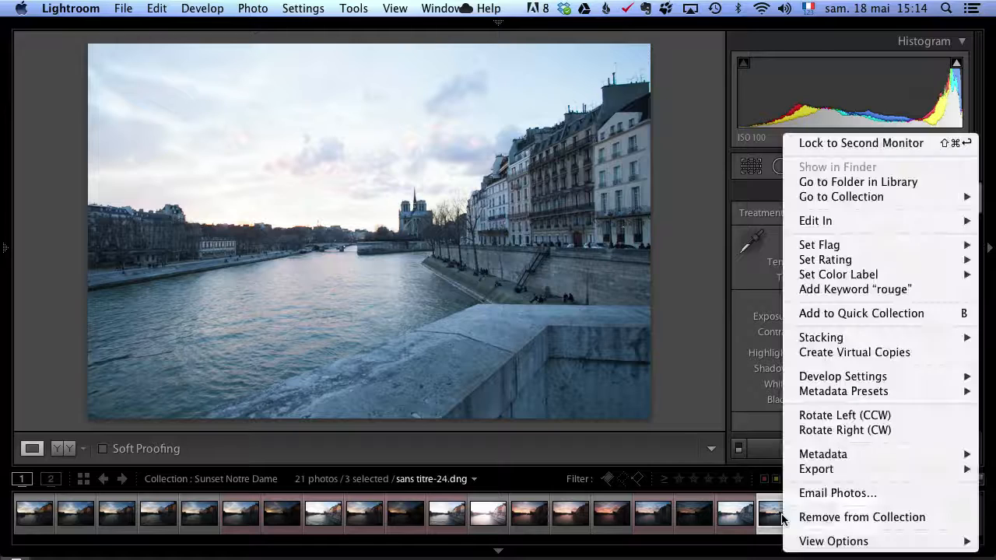
pyautogui.moveTo(821, 249)
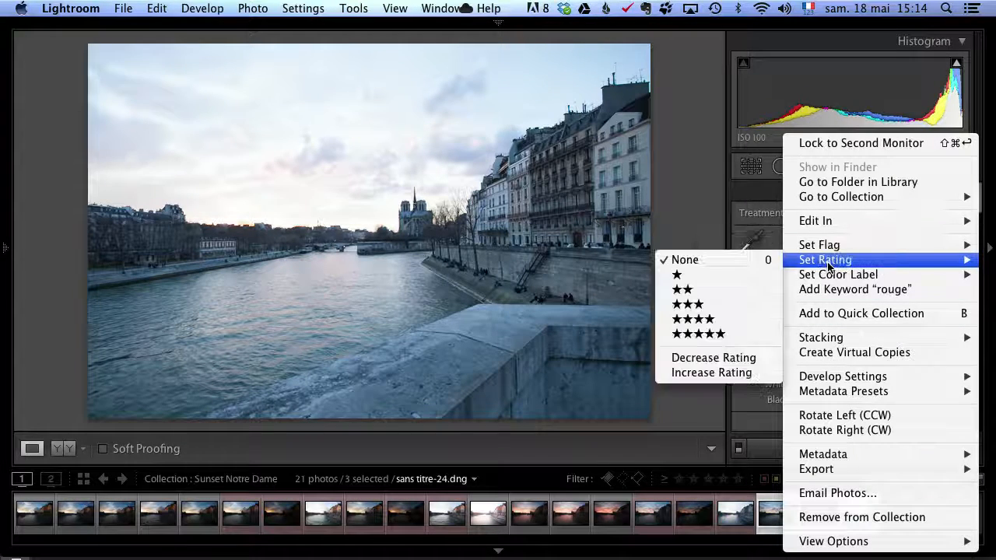
pyautogui.moveTo(851, 279)
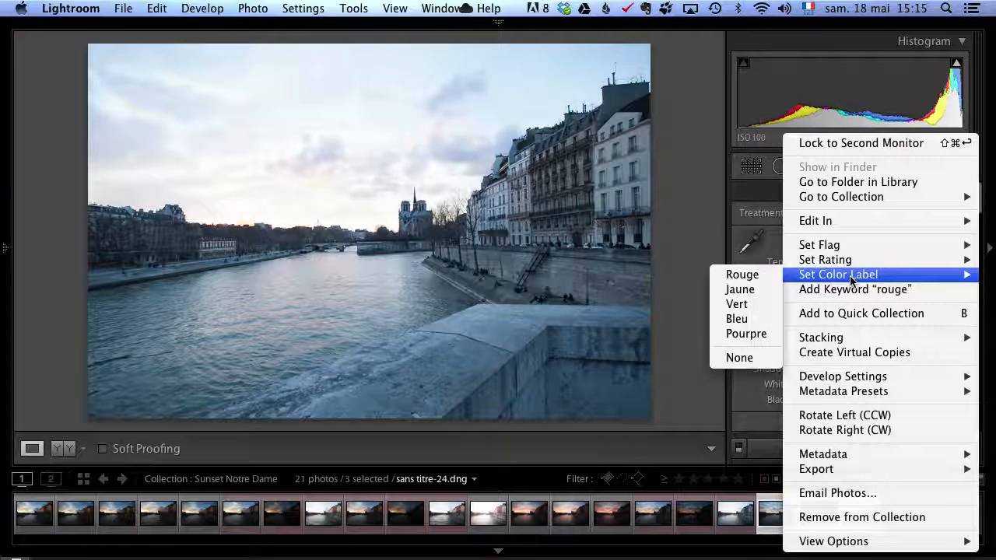
pyautogui.click(741, 274)
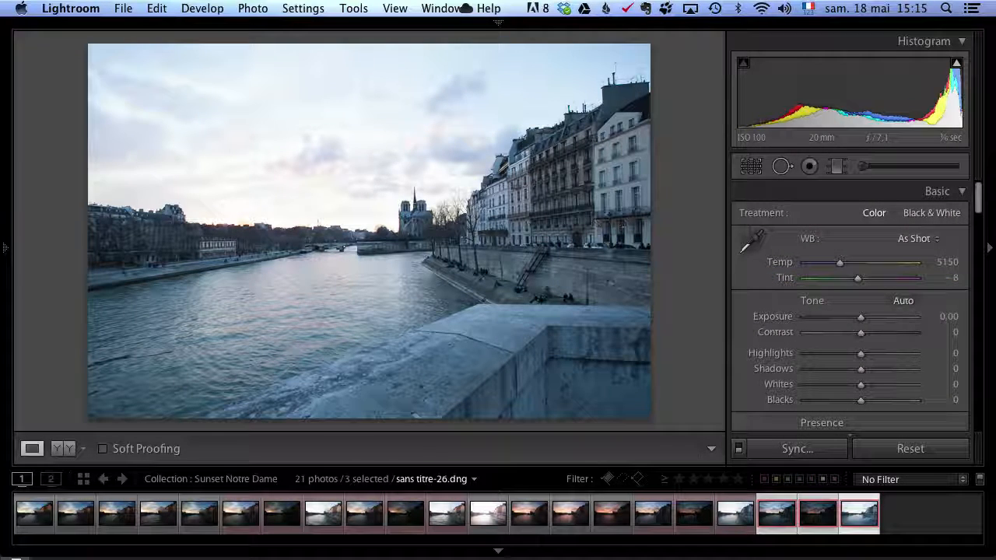
# Review the unlabelled single exposures Seine_2, Seine_3 and Seine_4 one after another.
pyautogui.click(83, 517)
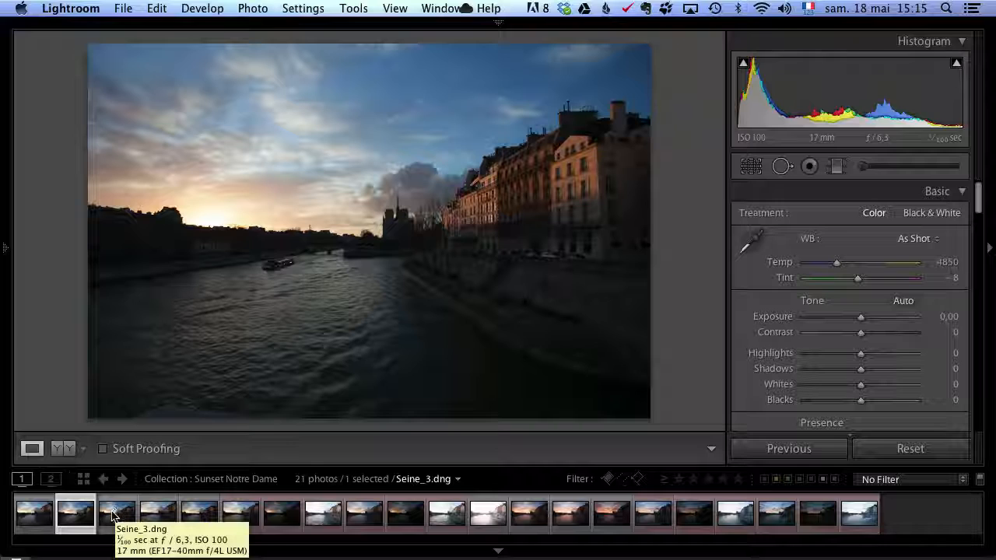
pyautogui.click(113, 516)
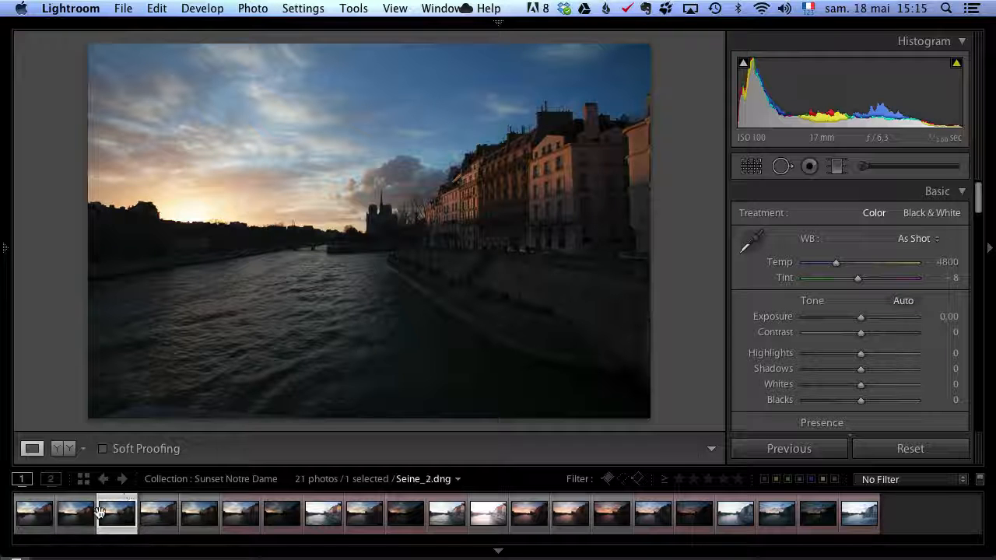
pyautogui.click(176, 523)
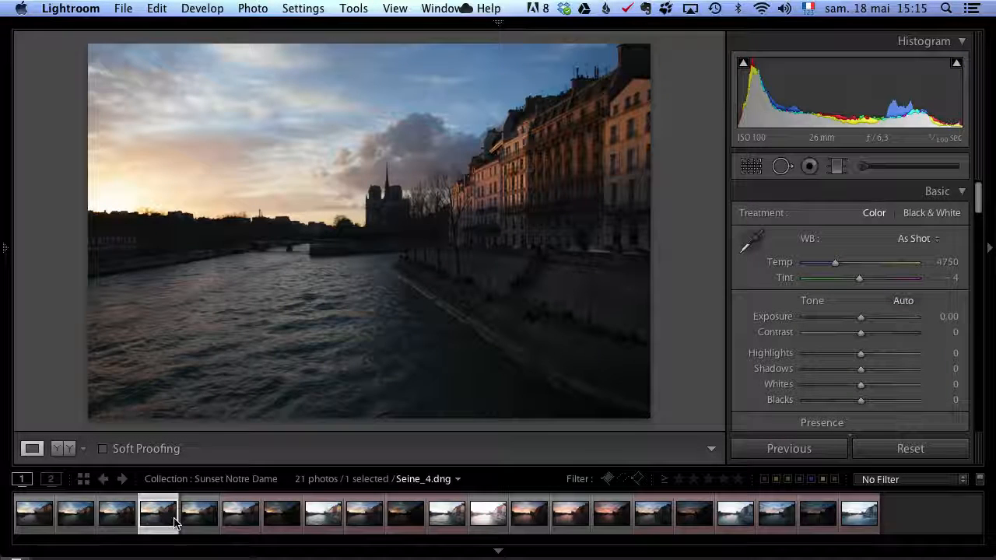
# Compare the single exposures Seine_4 and Seine_5, returning to Seine_4 as the photo to edit.
pyautogui.click(188, 520)
pyautogui.click(164, 520)
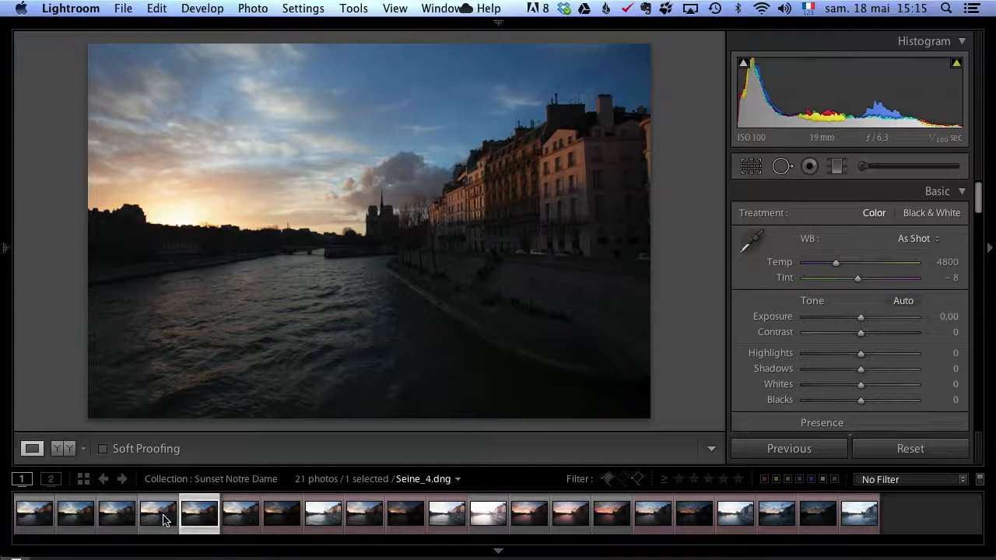
pyautogui.click(200, 516)
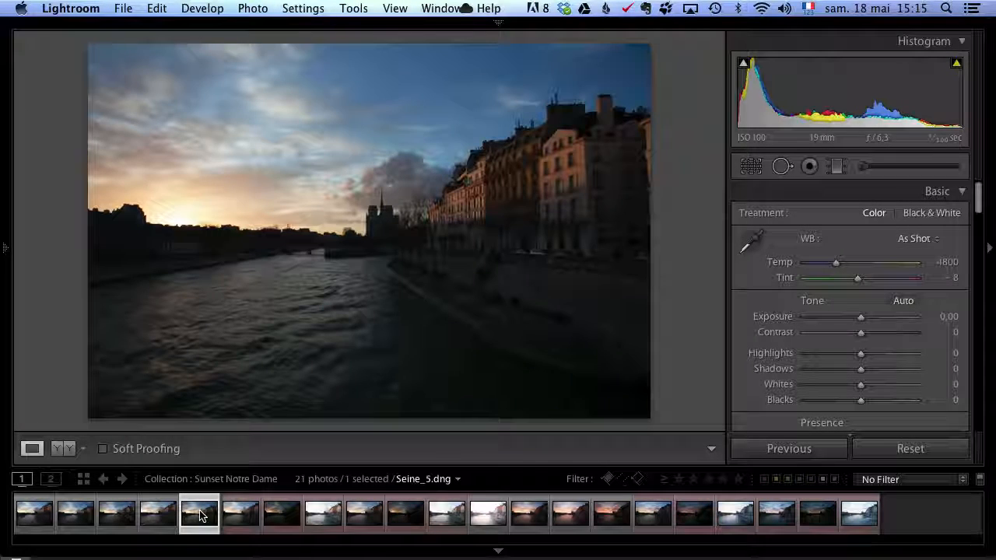
pyautogui.click(165, 519)
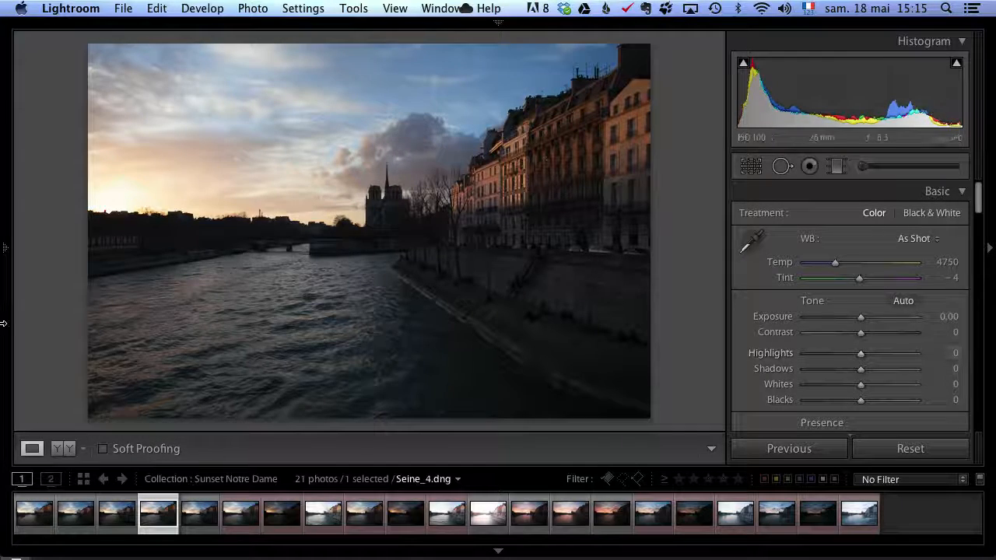
pyautogui.moveTo(4, 250)
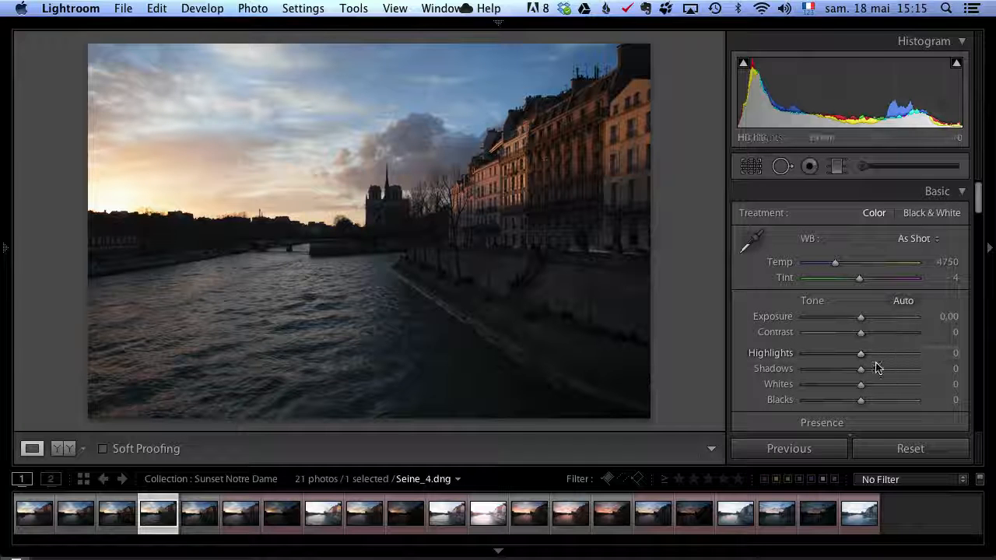
# Set Seine_4's Shadows to +100, Highlights to −100, Whites to +64 and Blacks to −36, checking the shadow clipping.
pyautogui.moveTo(865, 370); pyautogui.dragTo(941, 369)
pyautogui.moveTo(861, 355); pyautogui.dragTo(801, 351)
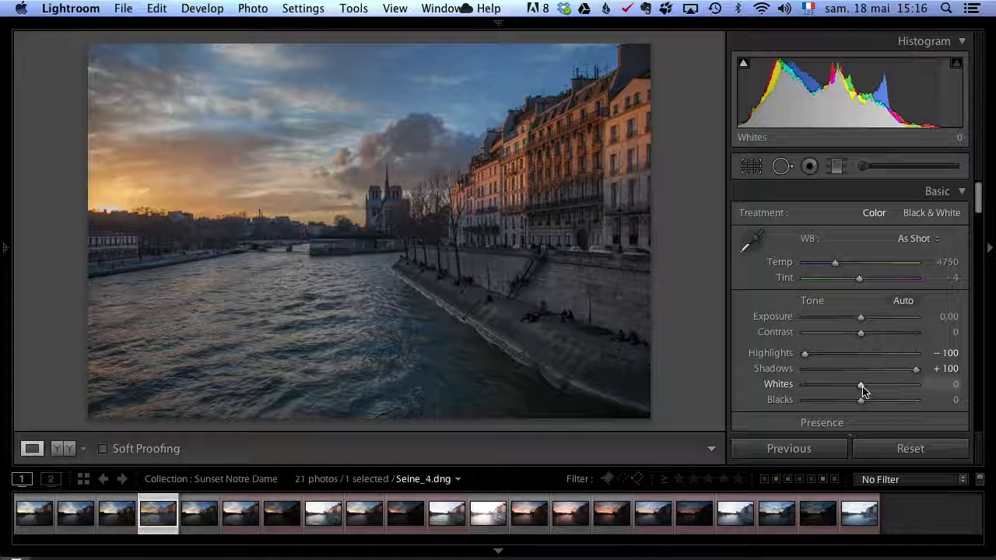
pyautogui.moveTo(862, 387); pyautogui.dragTo(844, 404)
pyautogui.click(743, 63)
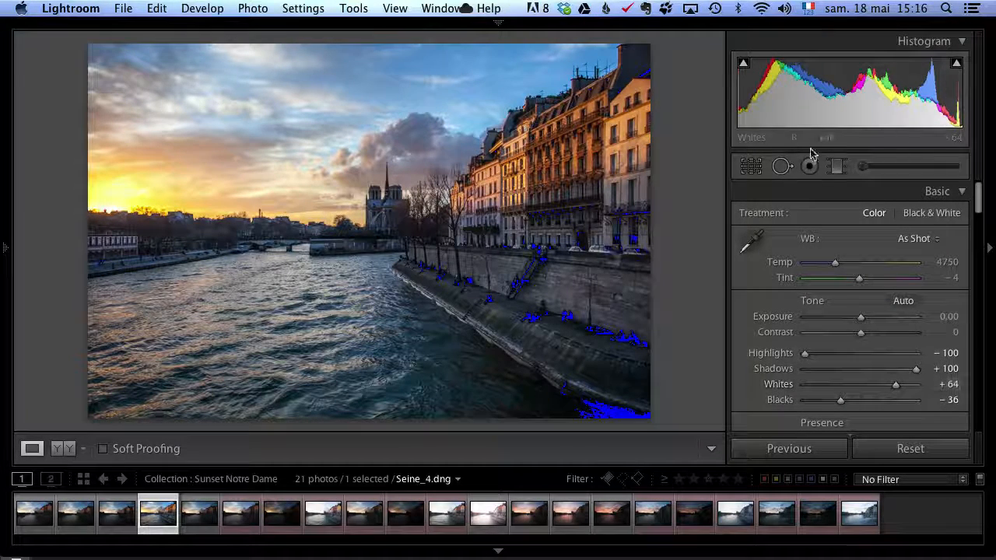
# Compare the photo's original Import state with its latest Black Clipping state in the edit history.
pyautogui.moveTo(4, 285)
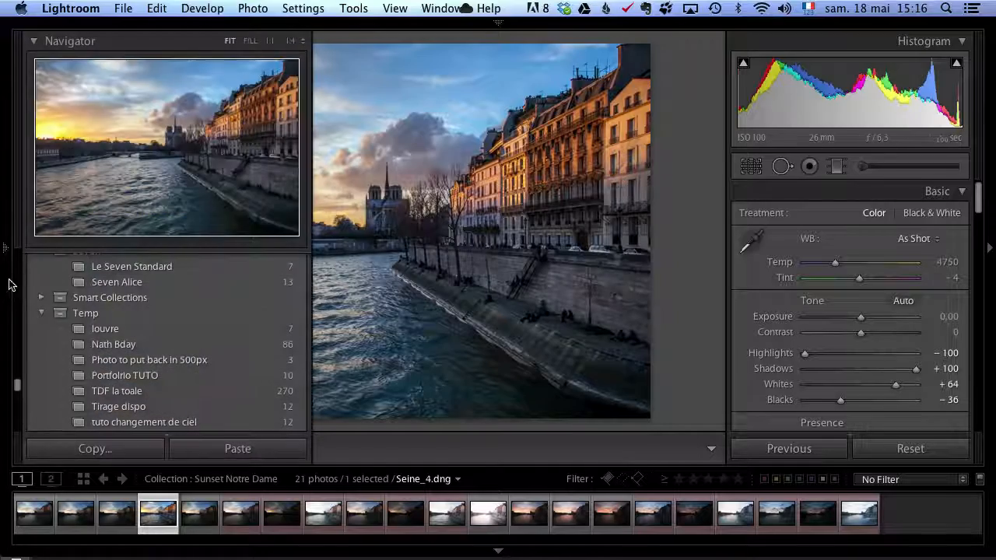
pyautogui.moveTo(19, 386); pyautogui.dragTo(33, 311)
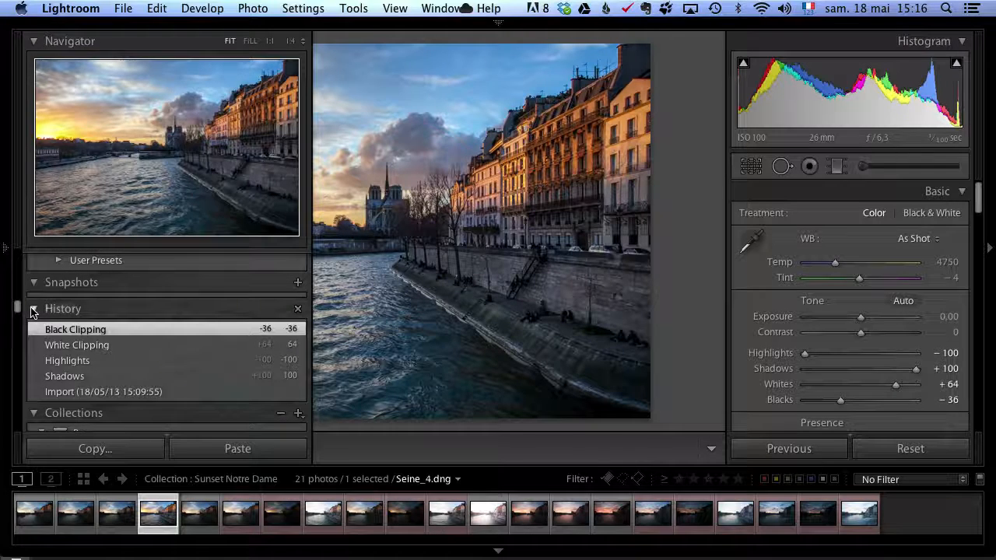
pyautogui.click(130, 394)
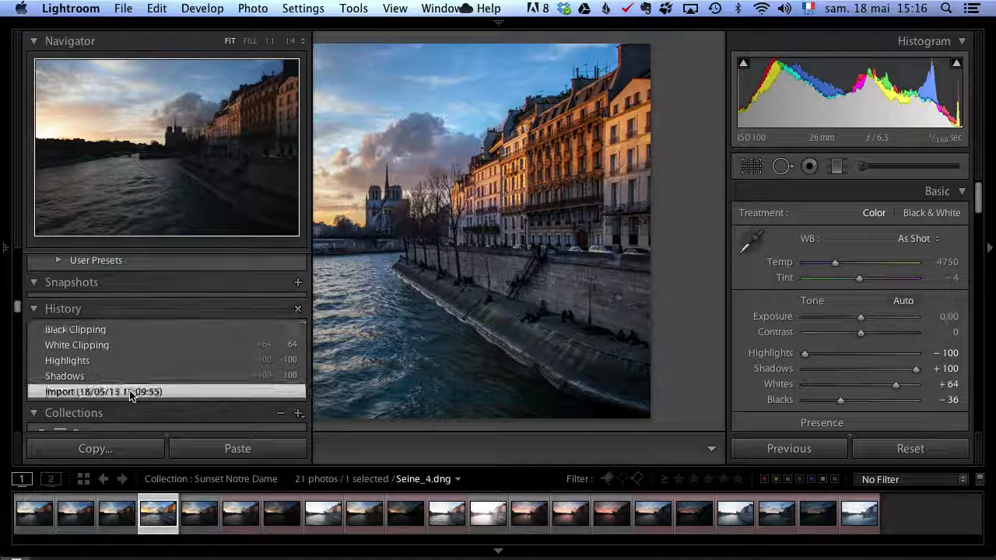
pyautogui.click(141, 329)
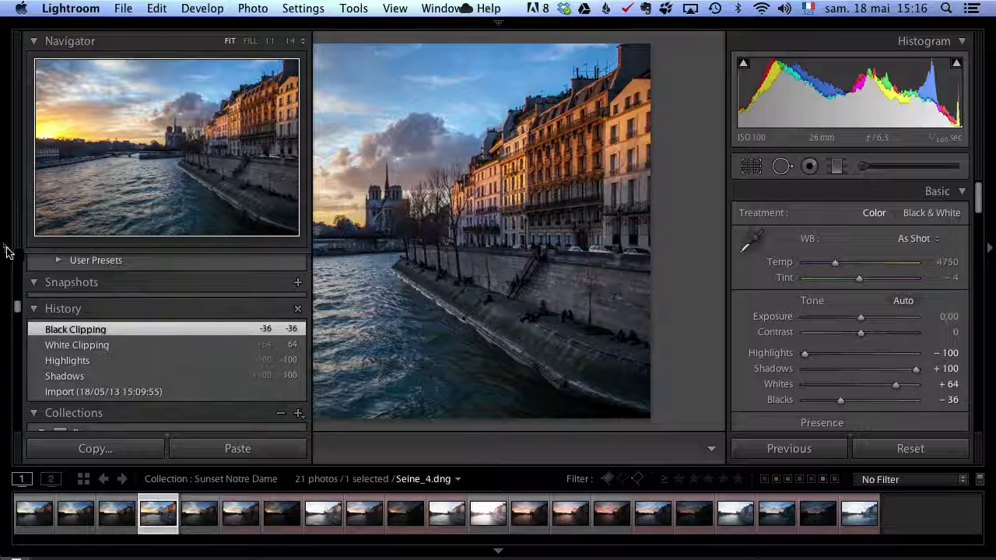
pyautogui.click(6, 251)
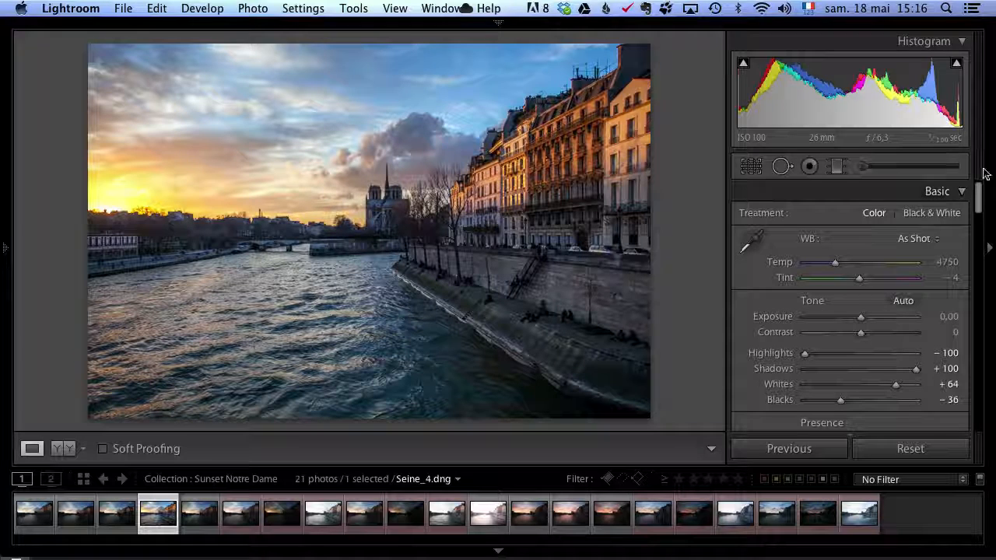
# Add a graduated filter with Exposure −0.61, drawn straight down from the mid-sky to just below the horizon.
pyautogui.click(836, 166)
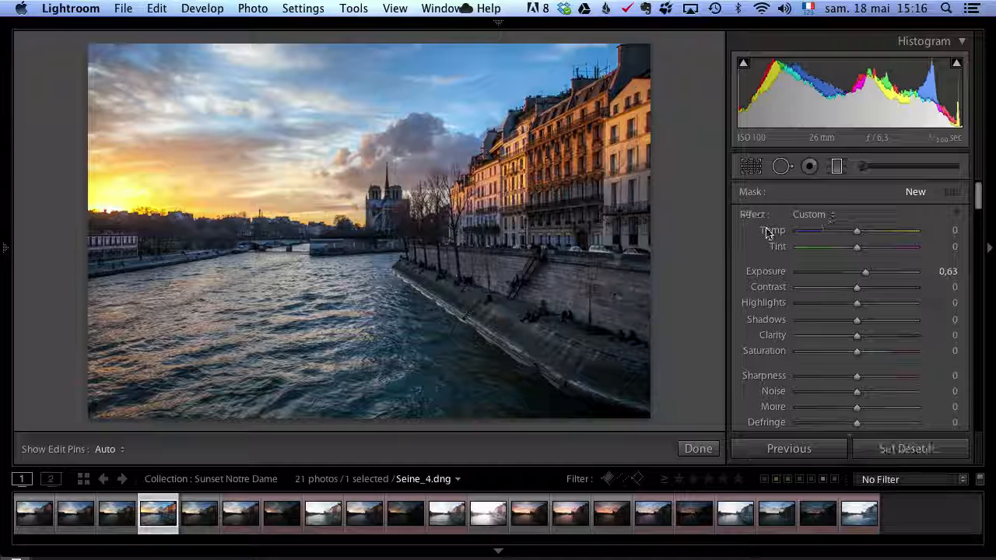
pyautogui.doubleClick(861, 276)
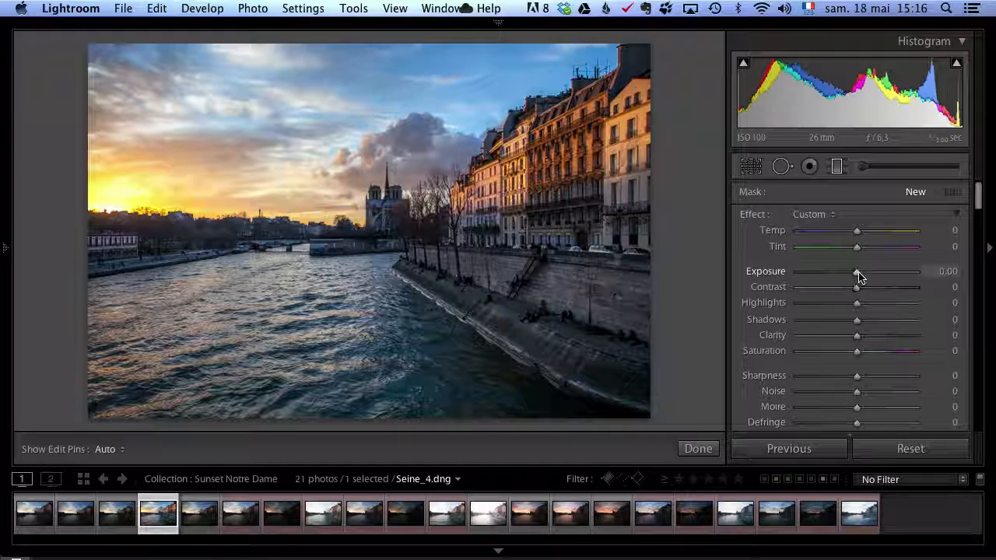
pyautogui.moveTo(859, 276); pyautogui.dragTo(847, 276)
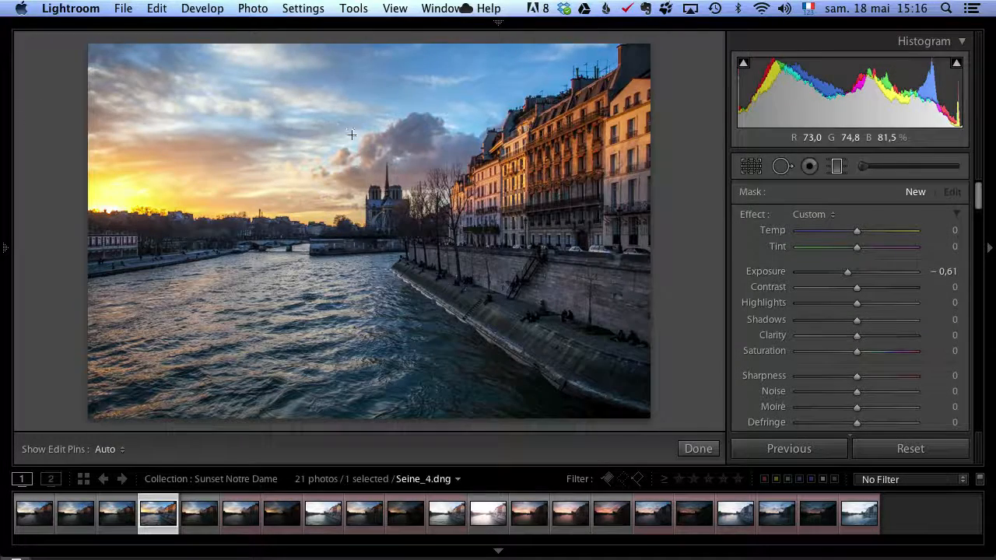
pyautogui.moveTo(351, 135); pyautogui.dragTo(352, 256)
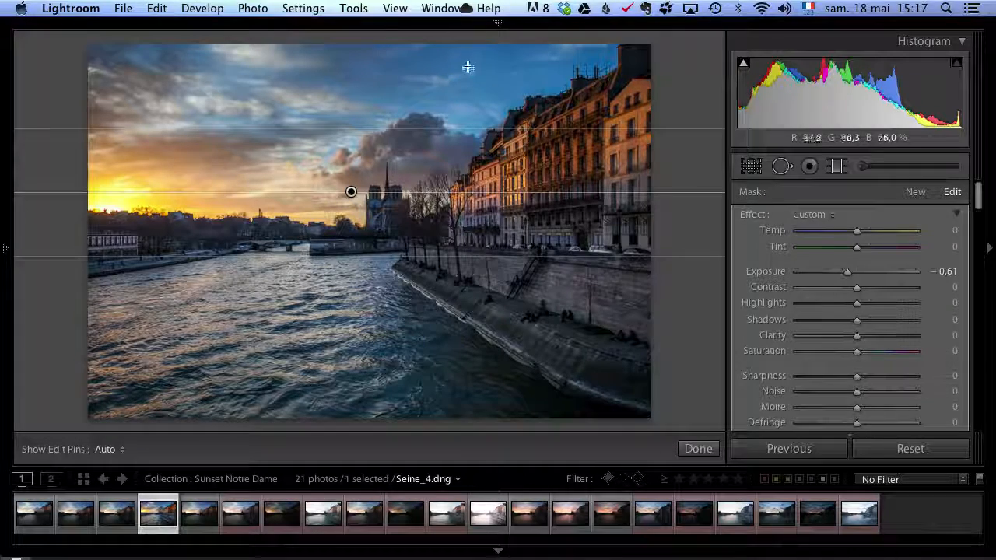
# Refine the sky's graduated filter to Exposure −0.66 and Saturation 44, and close the filter.
pyautogui.moveTo(849, 274); pyautogui.dragTo(849, 275)
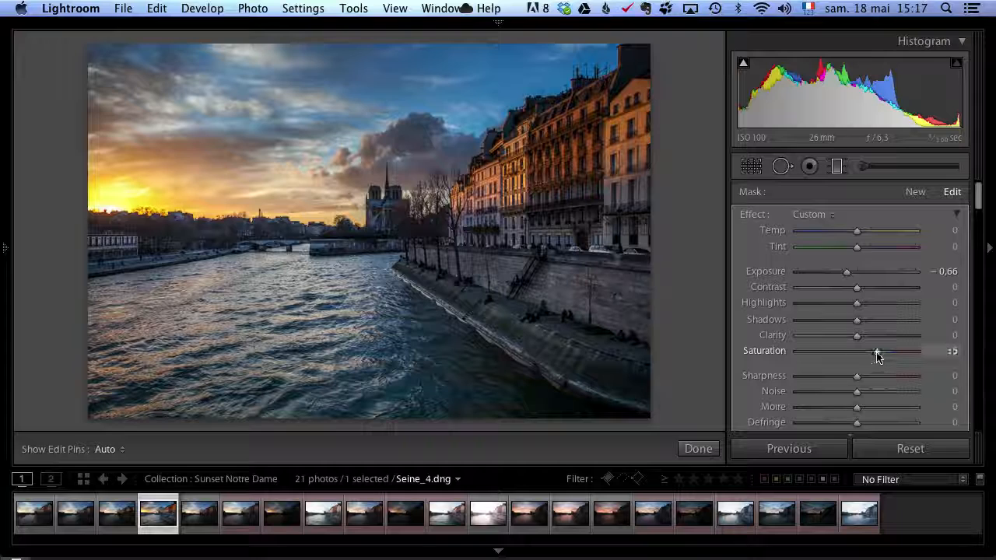
pyautogui.moveTo(877, 356); pyautogui.dragTo(882, 353)
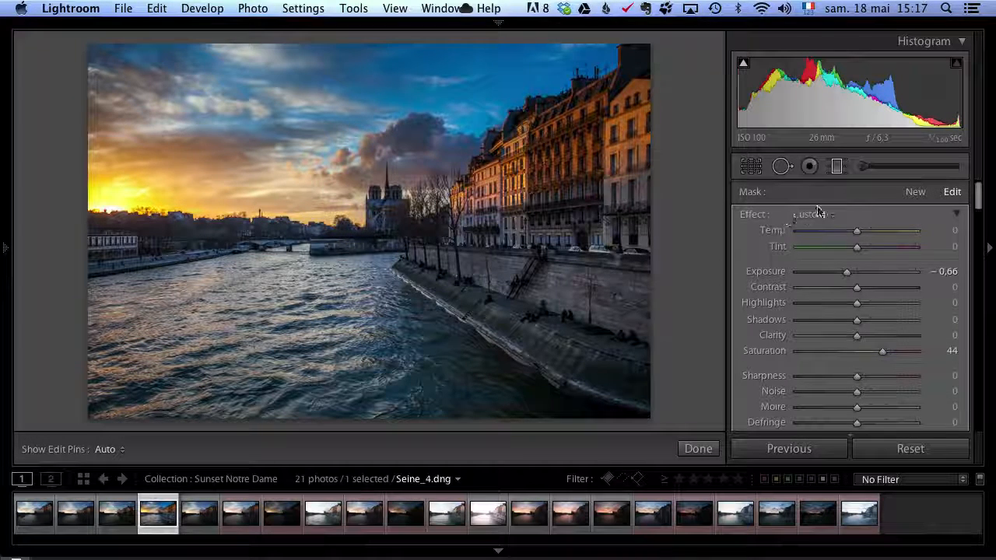
pyautogui.moveTo(982, 204); pyautogui.dragTo(984, 222)
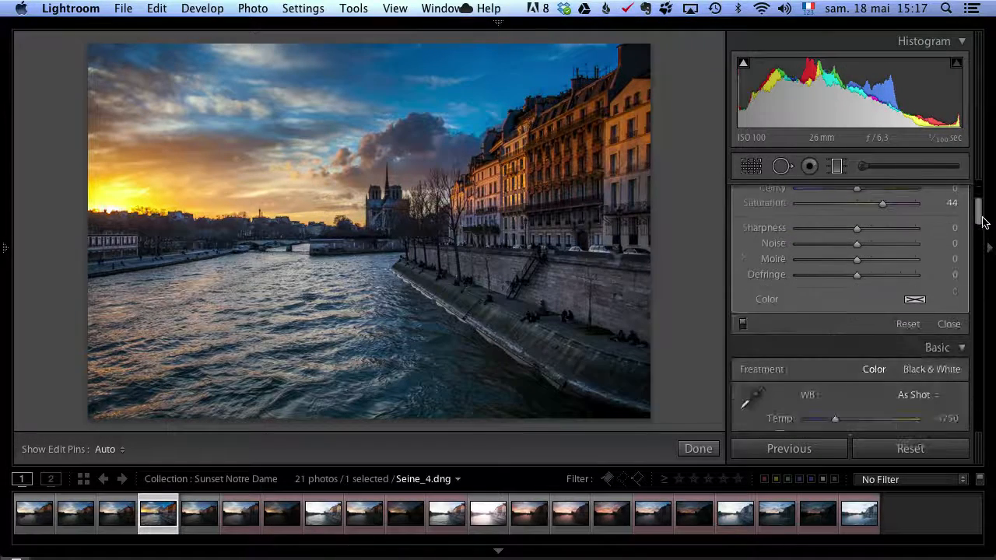
pyautogui.click(949, 325)
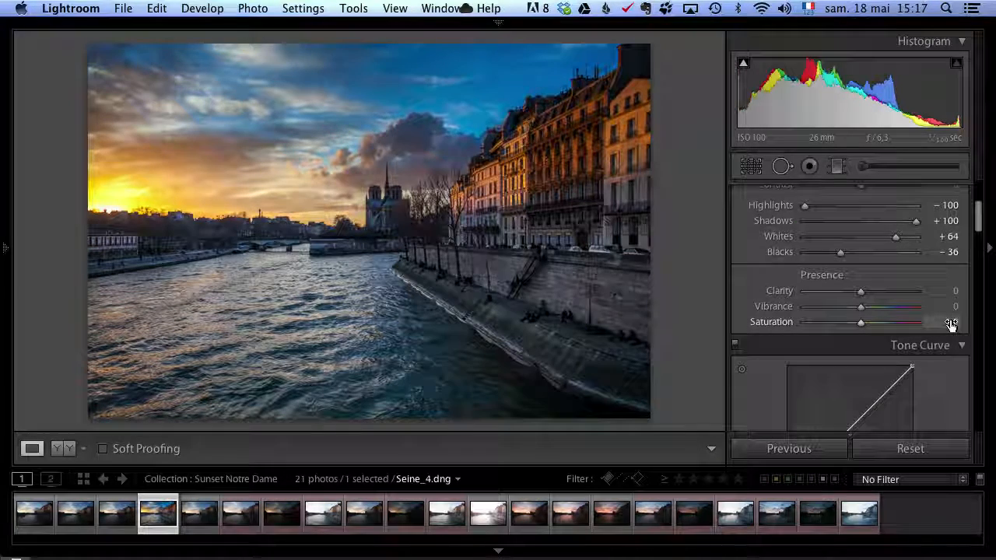
# Set the photo's white balance to Cloudy and raise its Tint to +18.
pyautogui.scroll(5, 951, 325)
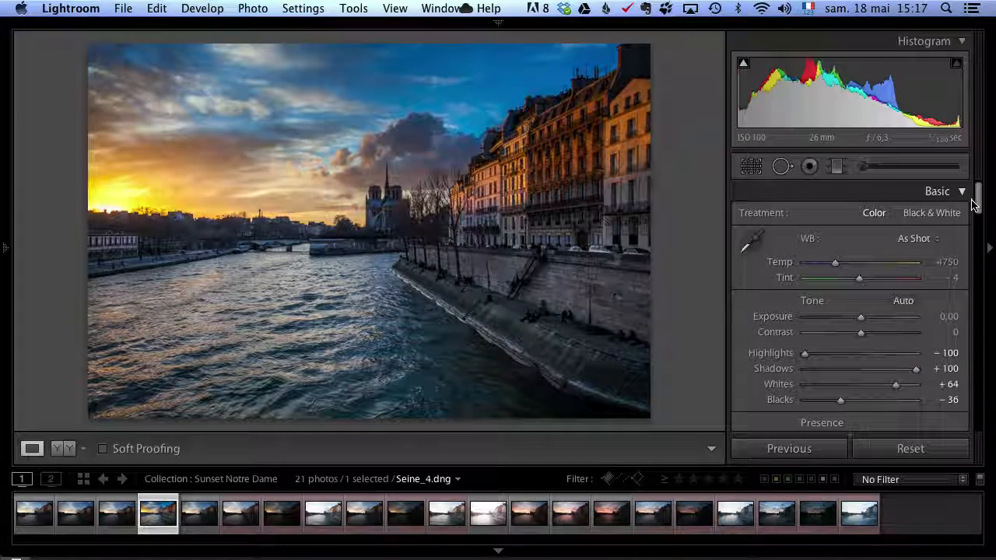
pyautogui.click(928, 239)
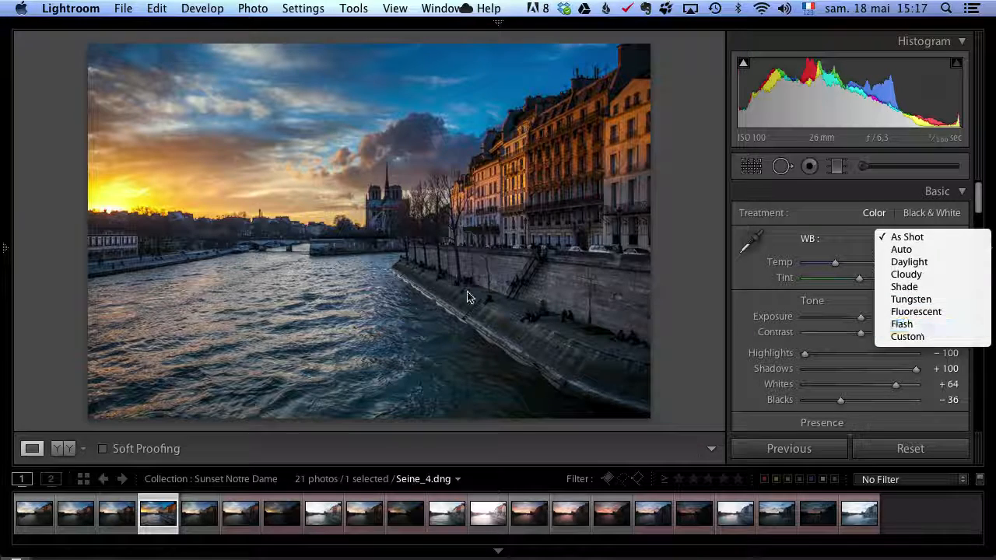
pyautogui.click(158, 511)
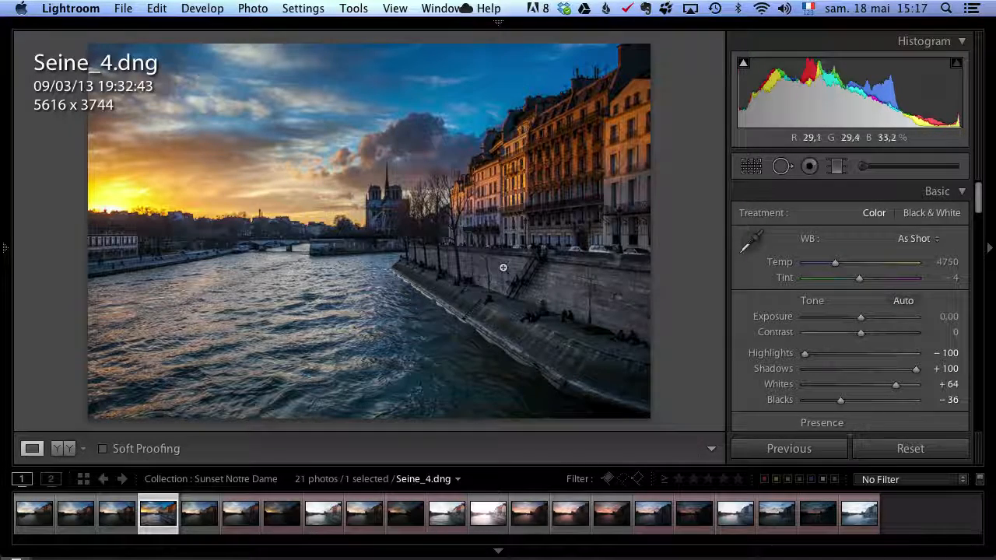
pyautogui.click(918, 240)
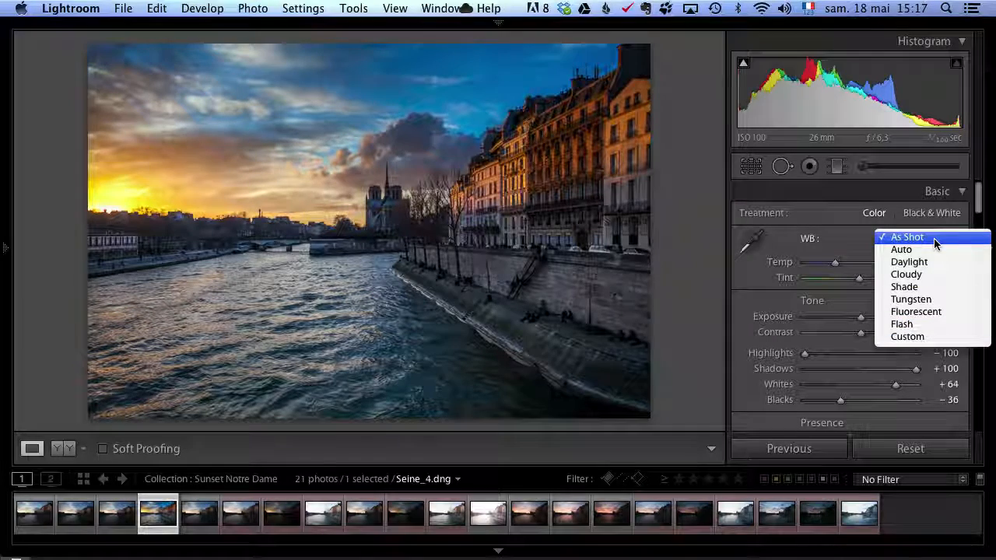
pyautogui.click(937, 274)
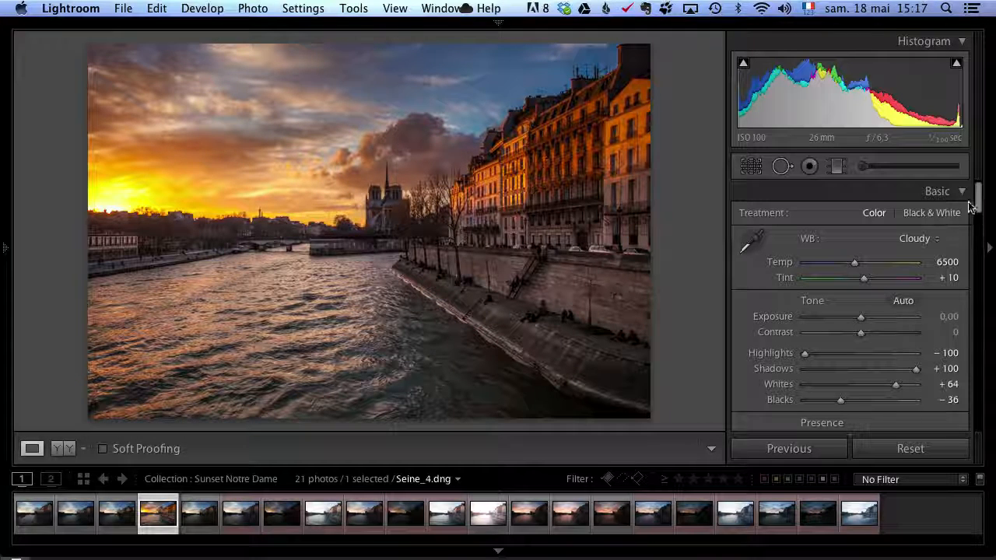
pyautogui.scroll(-2, 979, 208)
pyautogui.scroll(2, 978, 198)
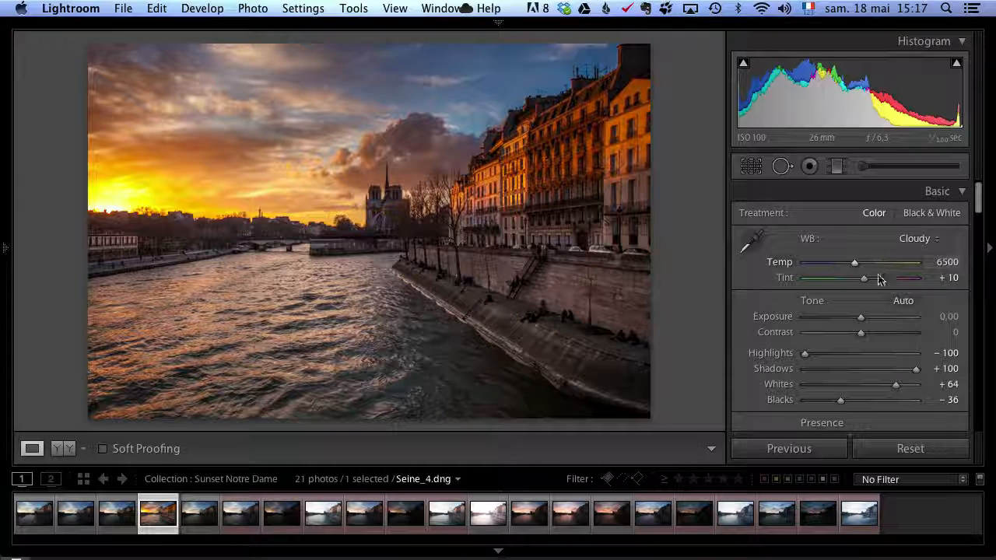
pyautogui.moveTo(866, 282); pyautogui.dragTo(868, 283)
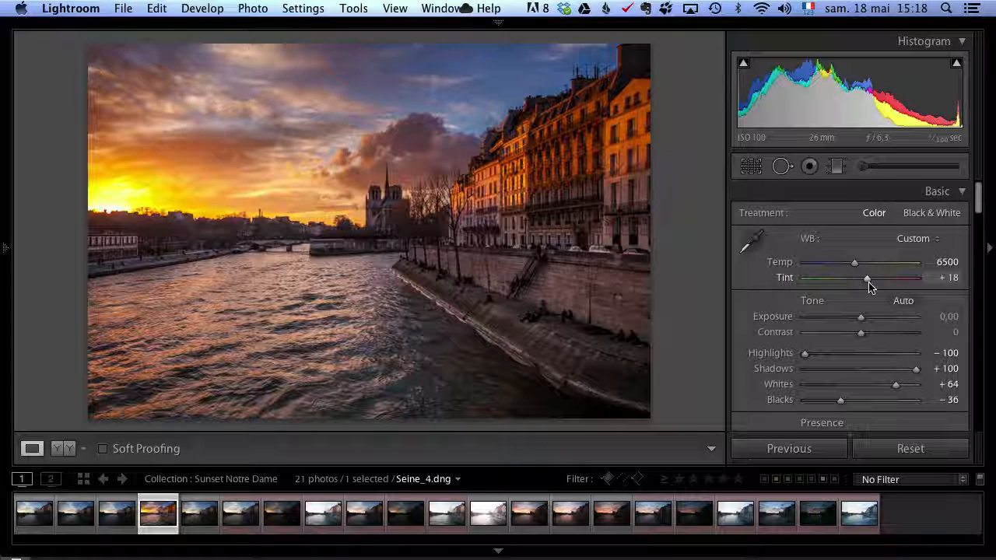
# Add a second graduated filter from the upper sky down to the horizon, with all effects reset and Temp at −26.
pyautogui.click(839, 166)
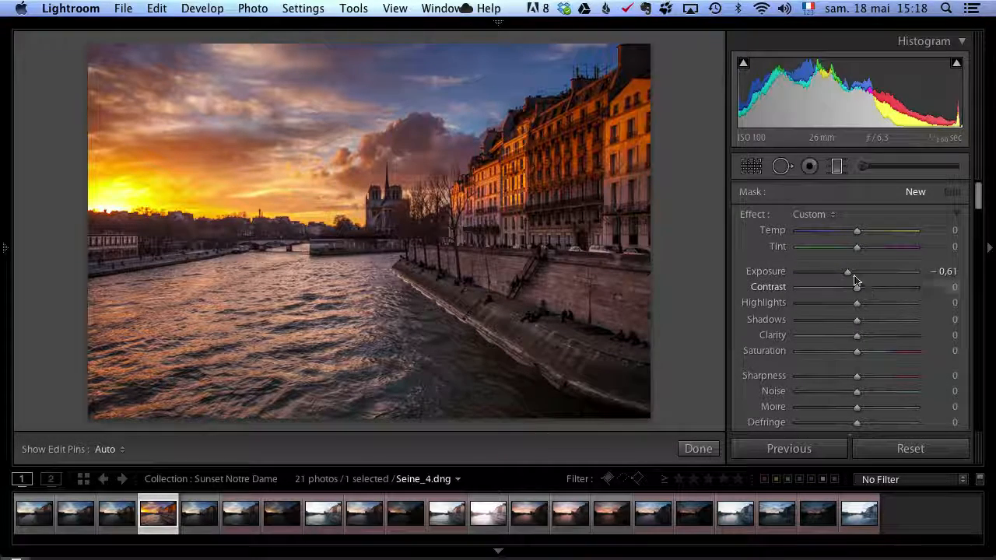
pyautogui.keyDown('alt'); pyautogui.click(755, 217); pyautogui.keyUp('alt')
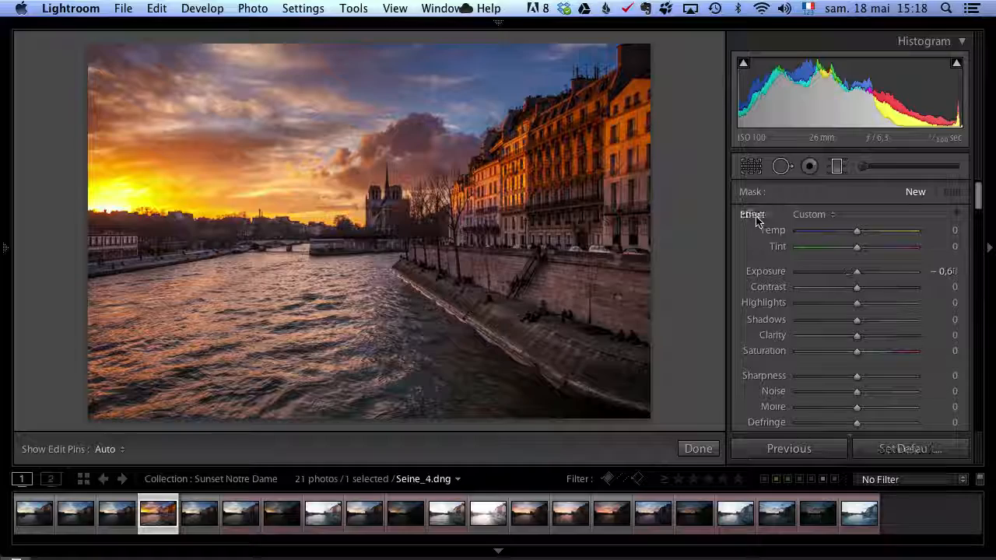
pyautogui.moveTo(396, 100); pyautogui.dragTo(396, 219)
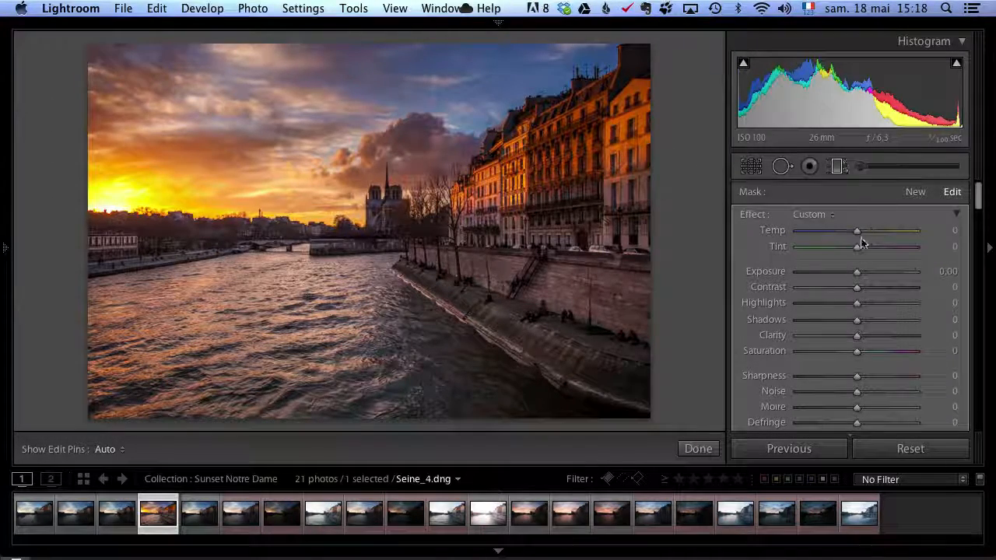
pyautogui.moveTo(857, 235); pyautogui.dragTo(841, 233)
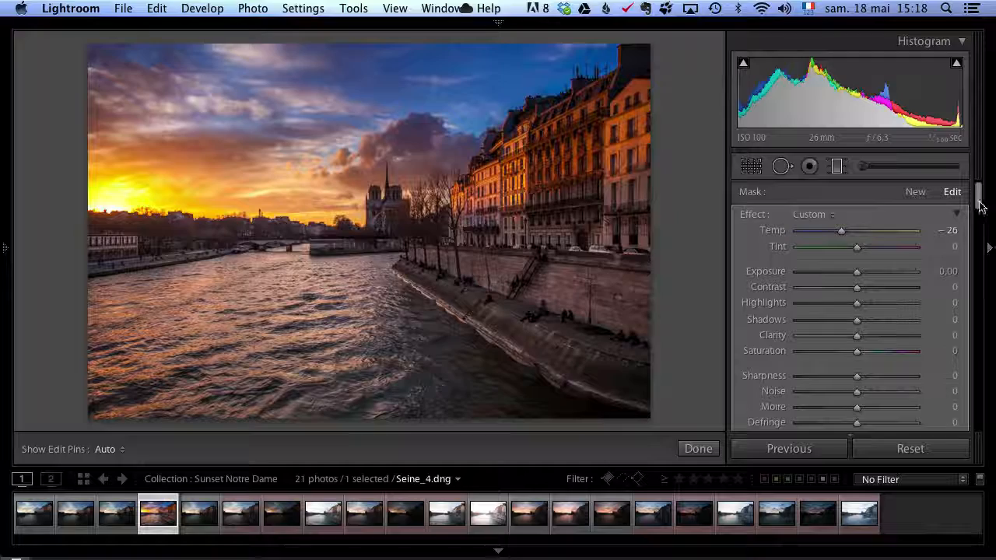
# Compare the photo with the graduated filters switched off and on, leave them enabled and close the filter.
pyautogui.scroll(-3, 979, 209)
pyautogui.click(743, 340)
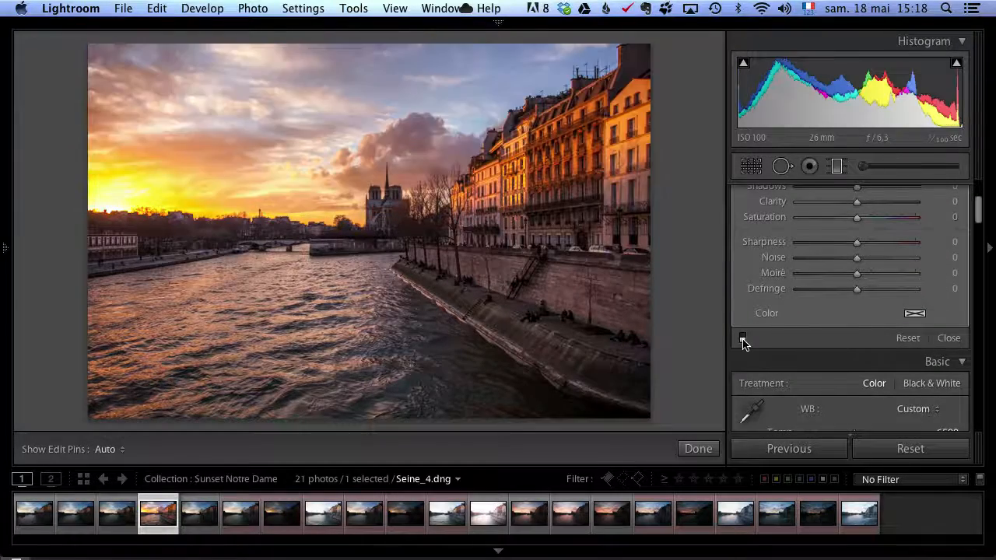
pyautogui.click(743, 340)
pyautogui.click(743, 340)
pyautogui.click(742, 340)
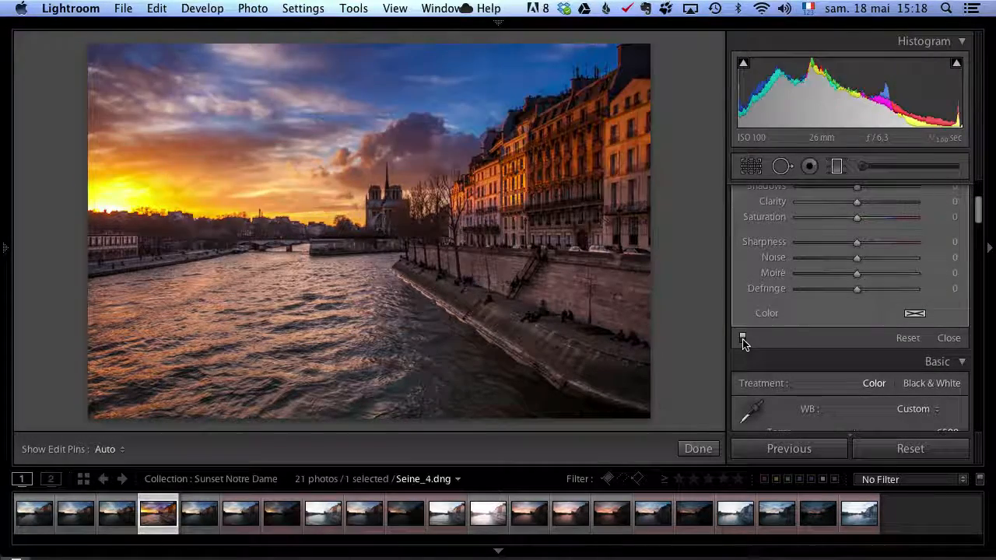
pyautogui.click(950, 340)
# Try the Camera Landscape profile in the camera calibration and return the profile to Adobe Standard.
pyautogui.scroll(-5, 952, 334)
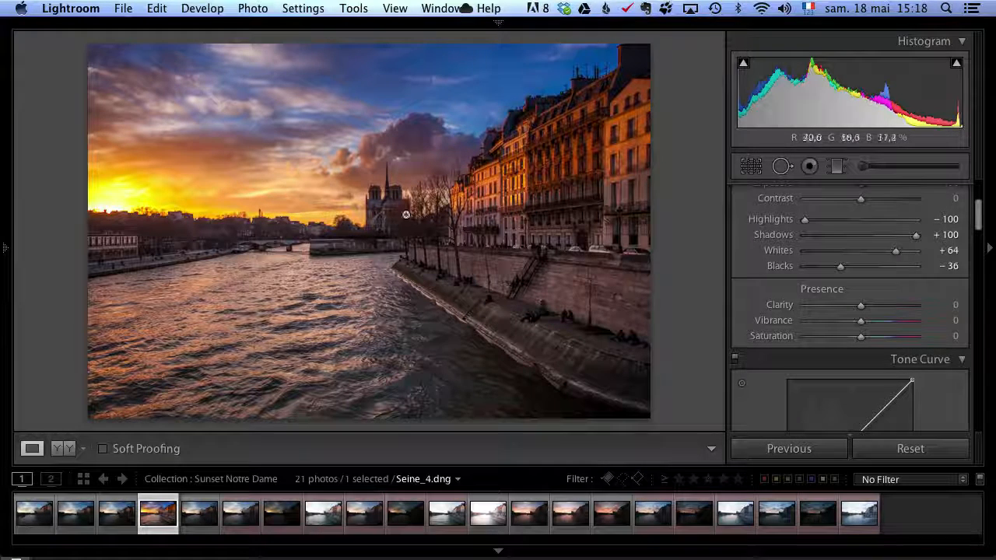
pyautogui.moveTo(978, 224); pyautogui.dragTo(979, 223)
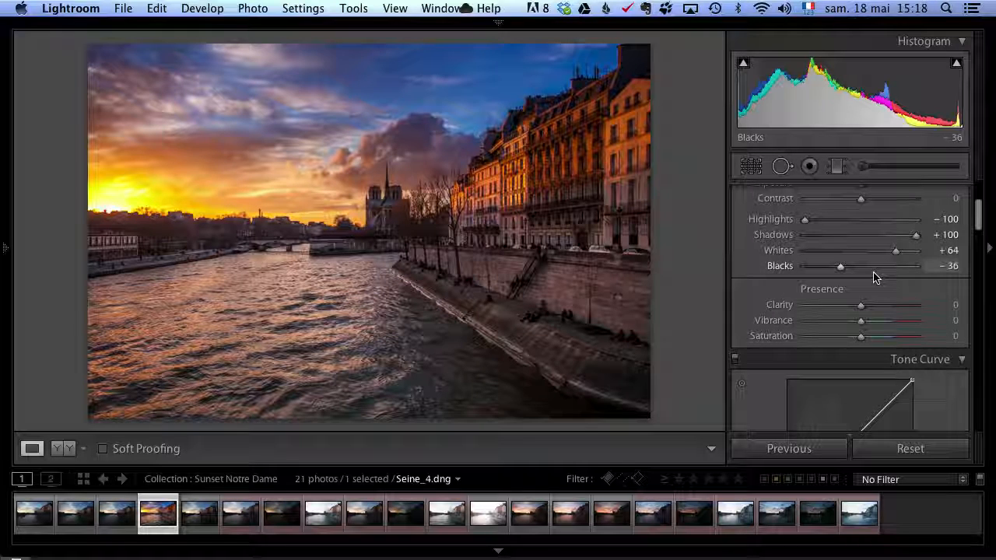
pyautogui.moveTo(979, 228); pyautogui.dragTo(980, 234)
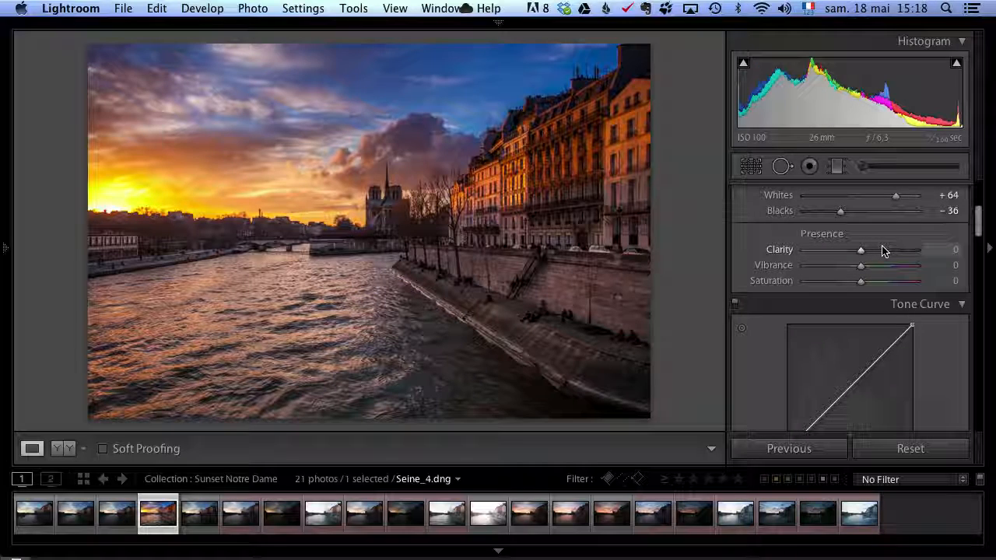
pyautogui.moveTo(978, 230); pyautogui.dragTo(980, 209)
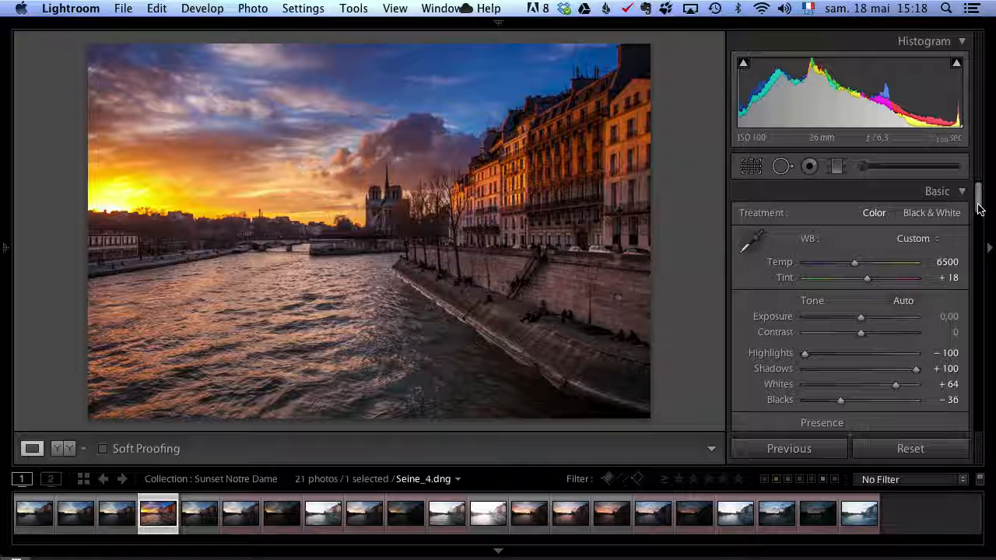
pyautogui.moveTo(979, 209); pyautogui.dragTo(982, 410)
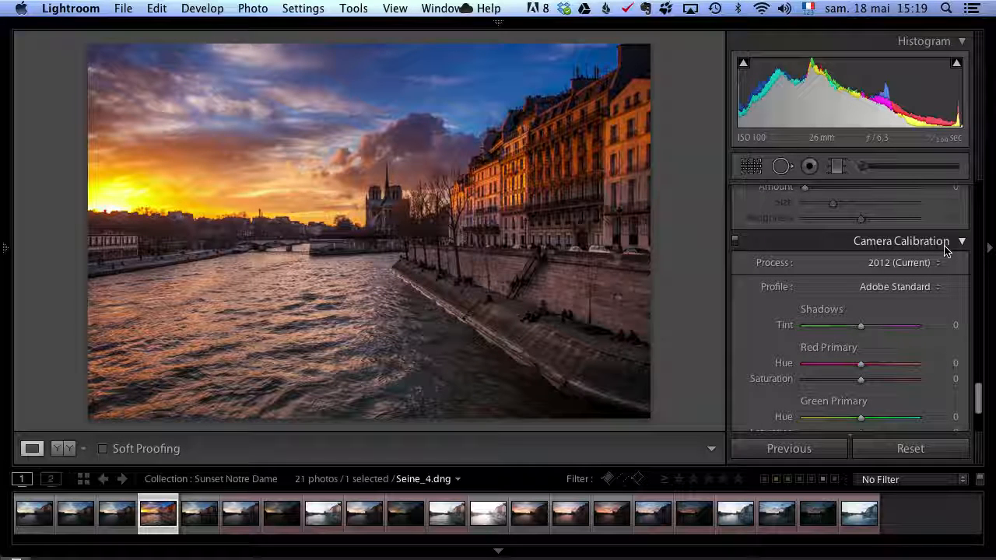
pyautogui.click(909, 288)
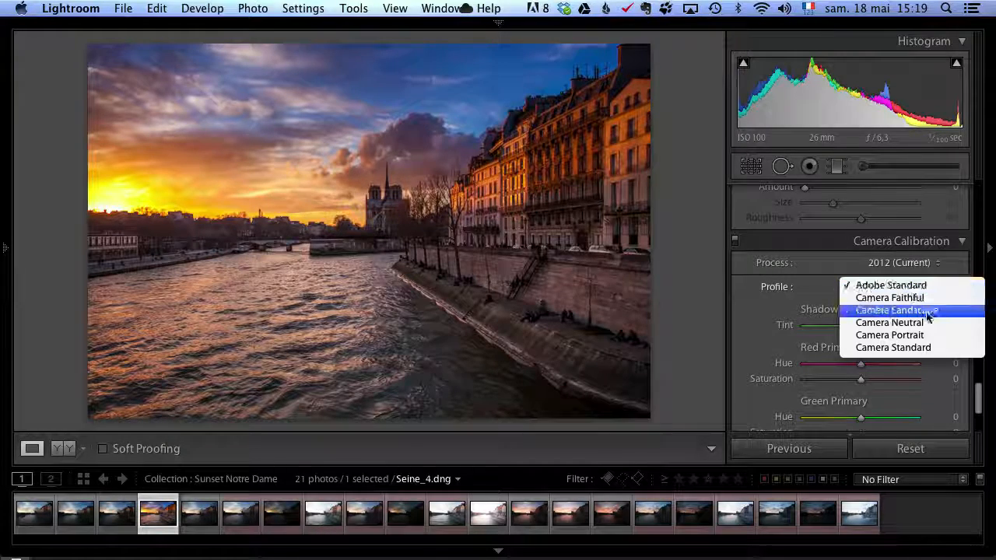
pyautogui.click(929, 312)
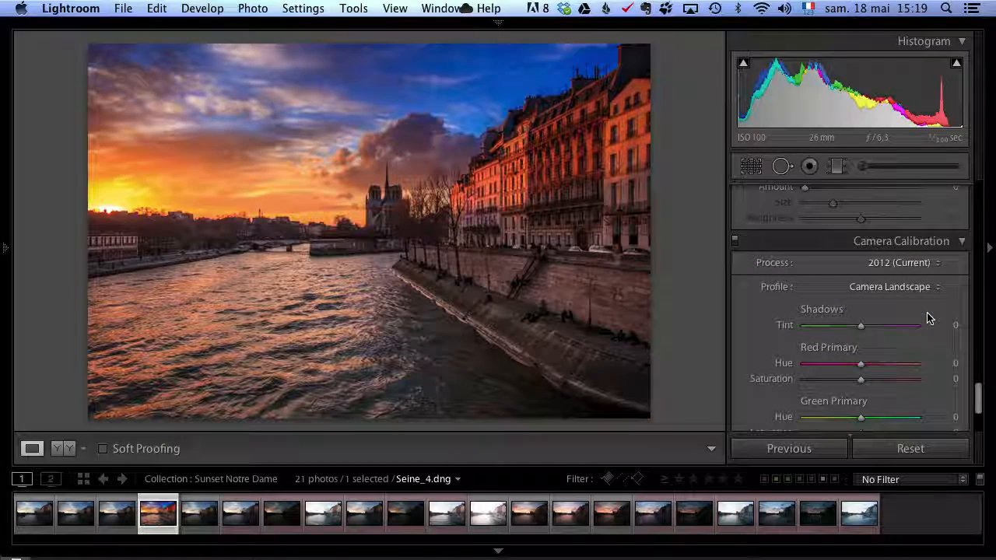
pyautogui.click(900, 287)
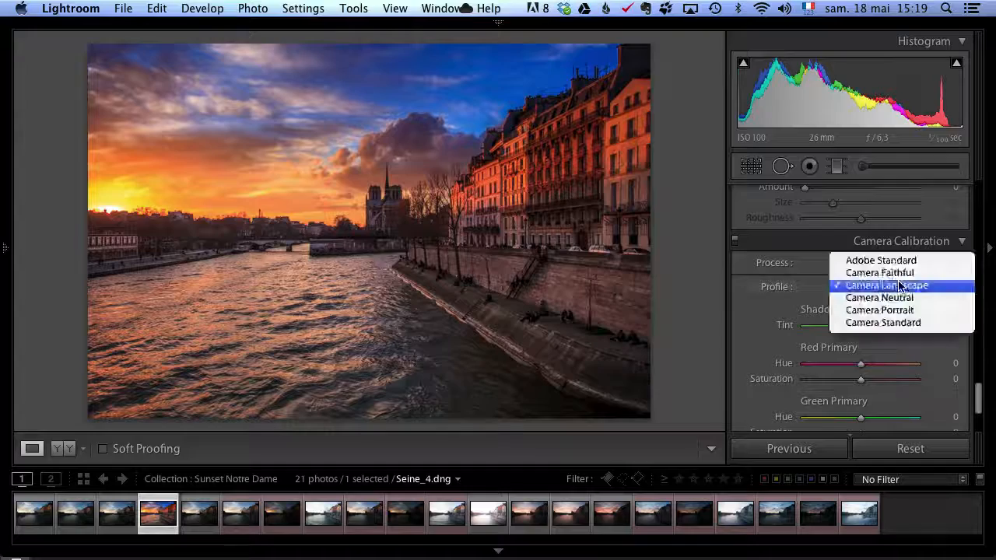
pyautogui.click(883, 261)
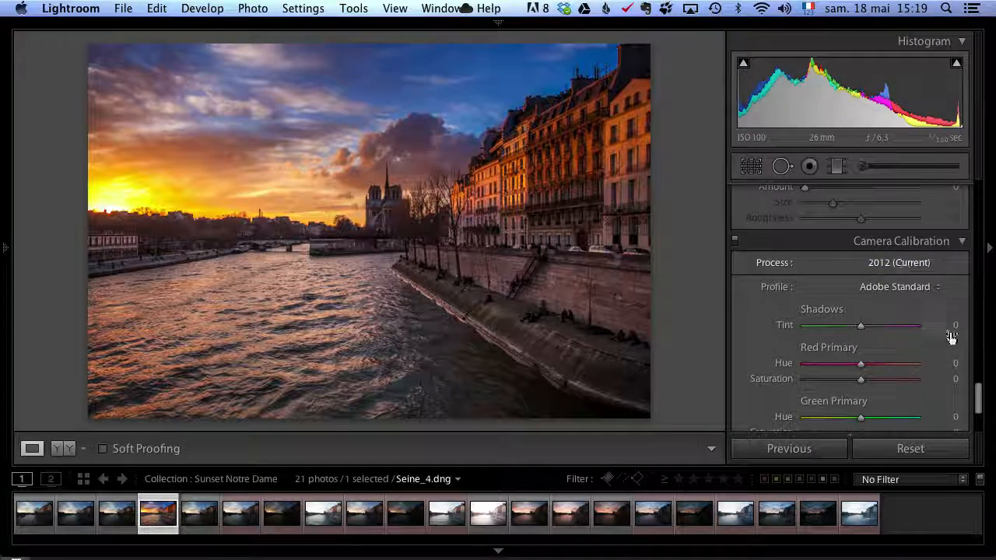
# Show all HSL adjustments together and shift the Orange hue to −13 and the Yellow hue to −15.
pyautogui.moveTo(980, 404); pyautogui.dragTo(984, 265)
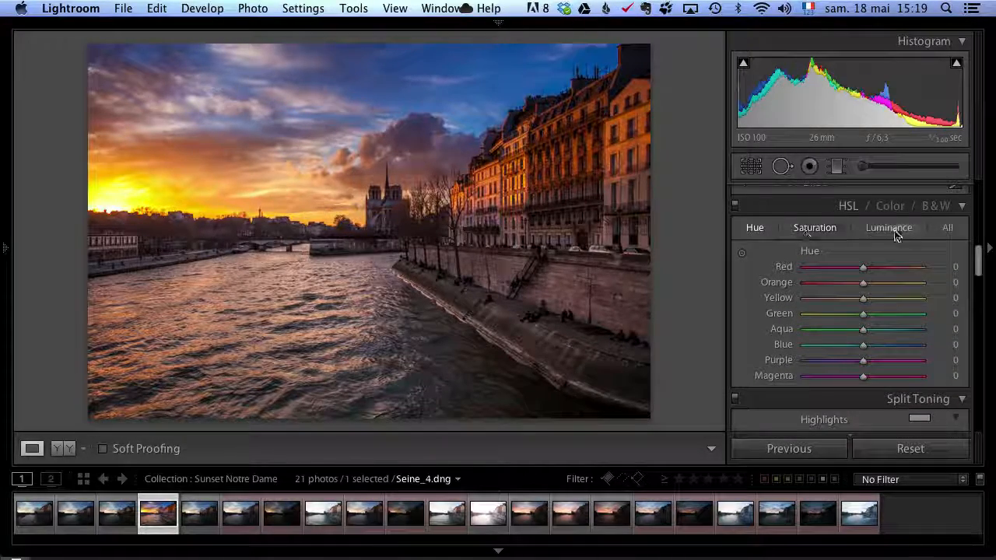
pyautogui.click(948, 227)
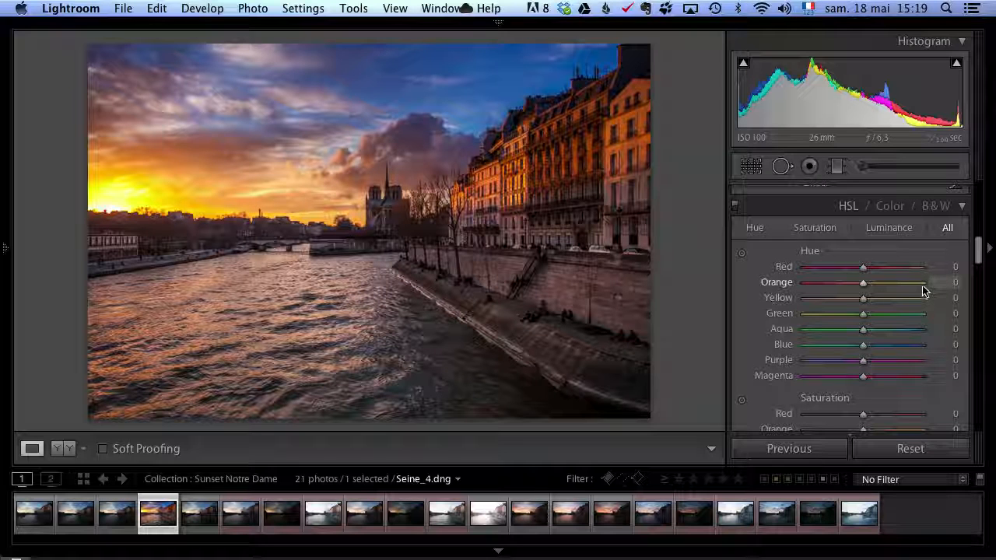
pyautogui.moveTo(861, 289)
pyautogui.mouseDown()
pyautogui.moveTo(845, 289)
pyautogui.moveTo(863, 288)
pyautogui.moveTo(850, 288)
pyautogui.moveTo(857, 299)
pyautogui.mouseUp()
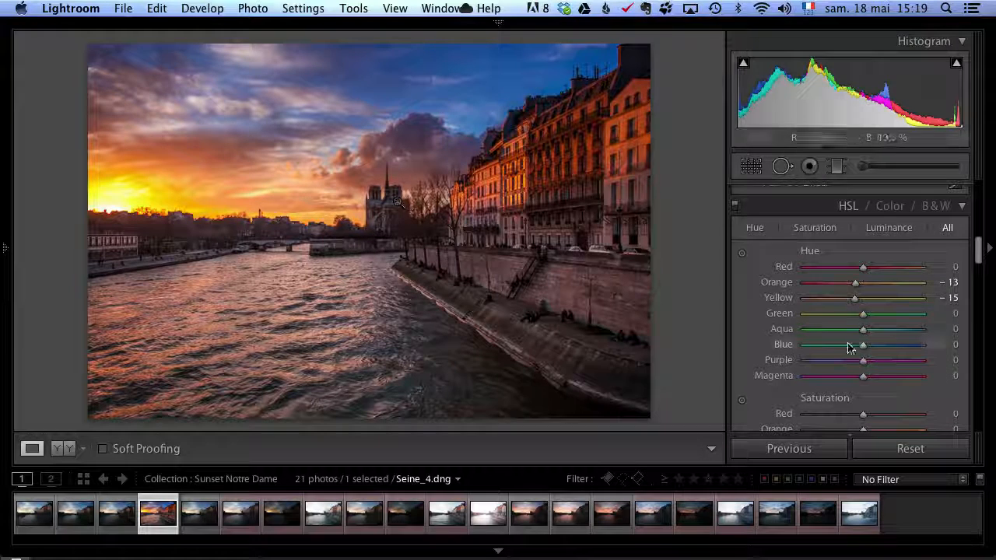
# Inspect the buildings and the river at full magnification and set noise reduction to Luminance 30 and Color 97.
pyautogui.moveTo(979, 251); pyautogui.dragTo(986, 325)
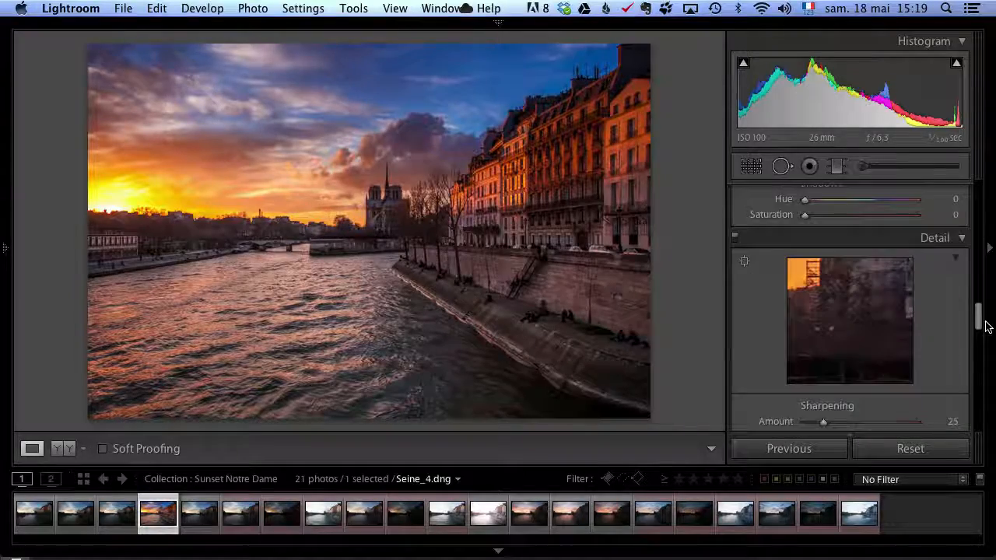
pyautogui.moveTo(460, 262)
pyautogui.mouseDown()
pyautogui.moveTo(445, 229)
pyautogui.moveTo(534, 285)
pyautogui.moveTo(558, 277)
pyautogui.moveTo(451, 259)
pyautogui.mouseUp()
pyautogui.moveTo(574, 212); pyautogui.dragTo(538, 298)
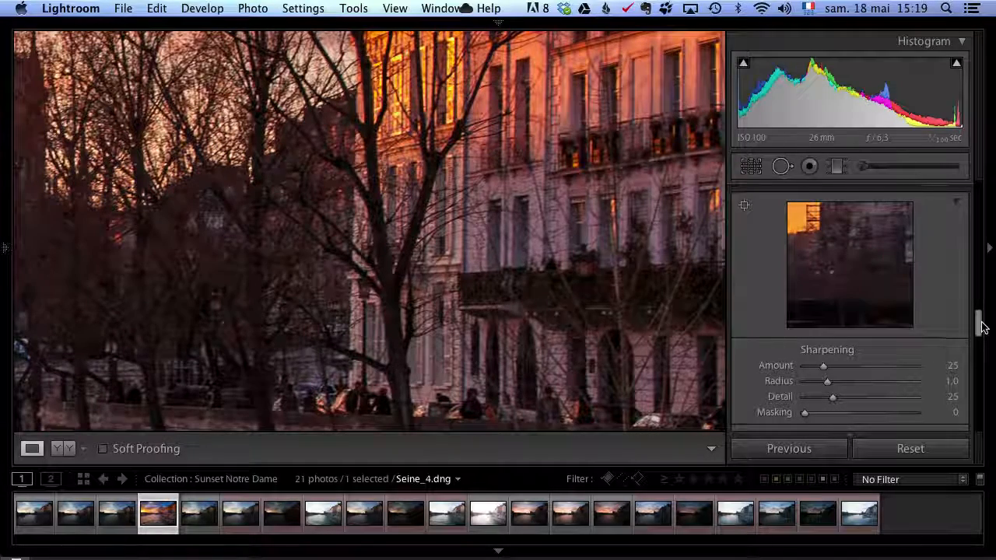
pyautogui.moveTo(982, 325); pyautogui.dragTo(982, 342)
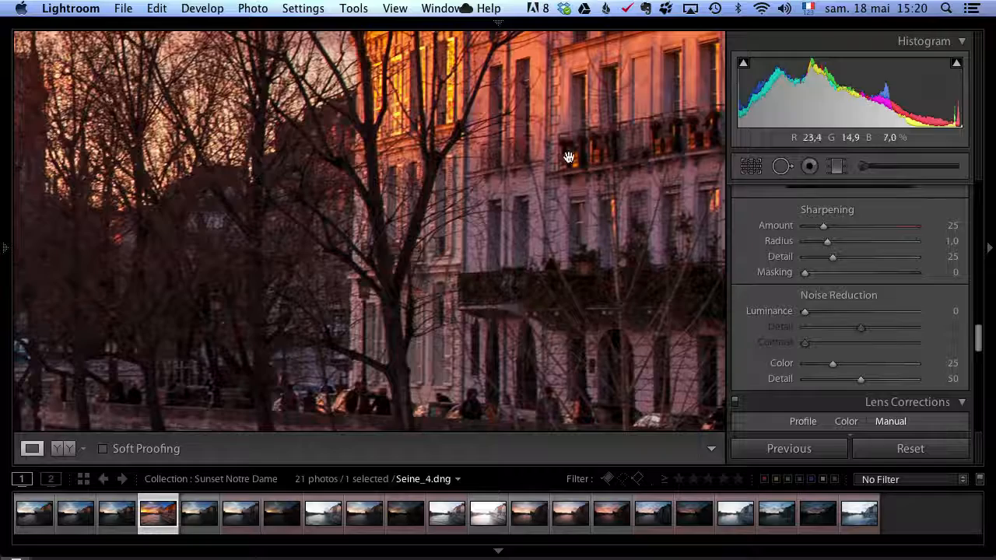
pyautogui.moveTo(806, 312); pyautogui.dragTo(814, 315)
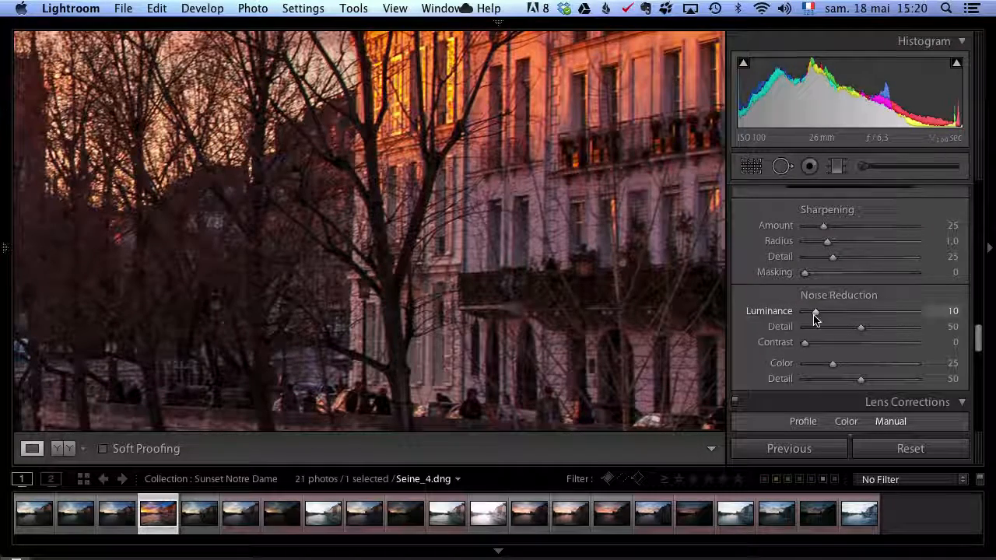
pyautogui.click(450, 288)
pyautogui.click(392, 360)
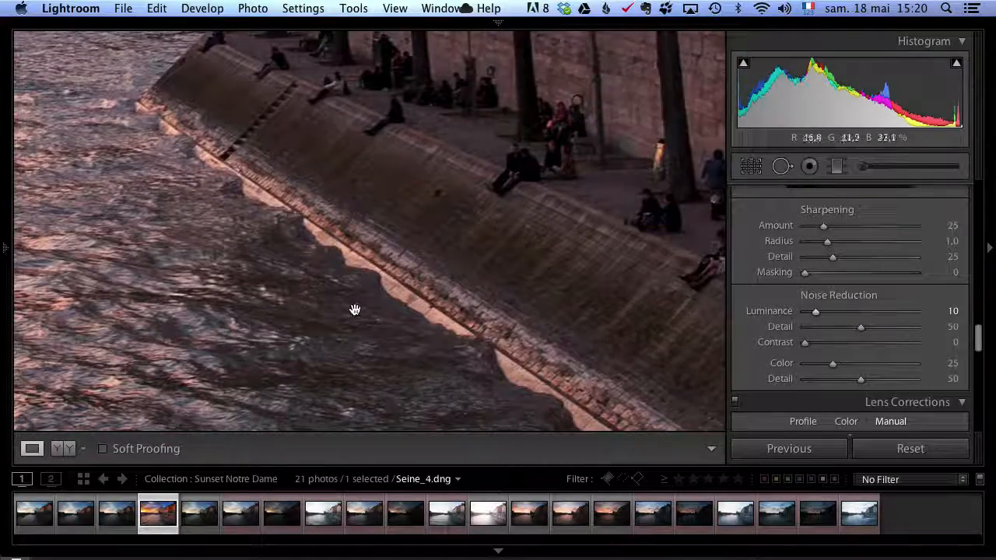
pyautogui.moveTo(359, 309); pyautogui.dragTo(441, 245)
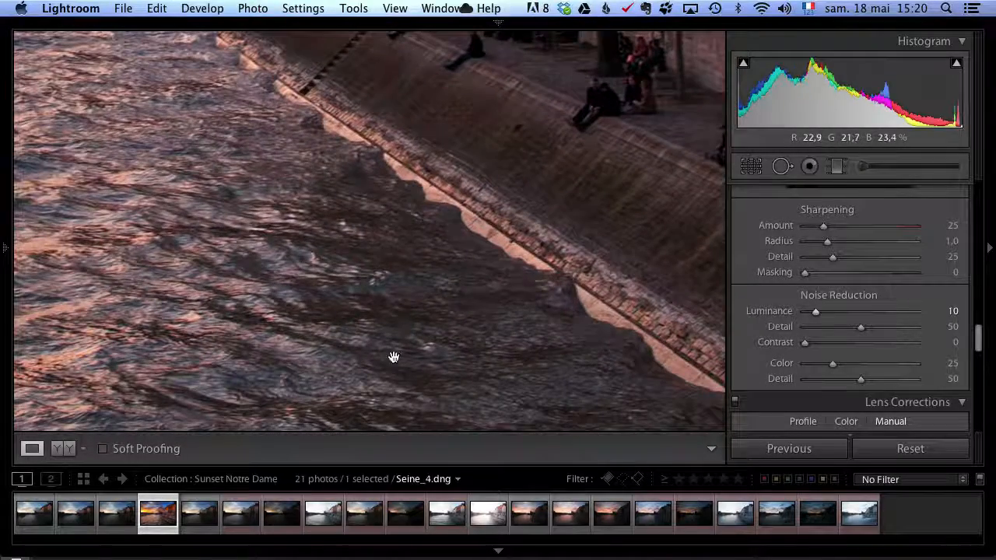
pyautogui.moveTo(171, 266); pyautogui.dragTo(303, 277)
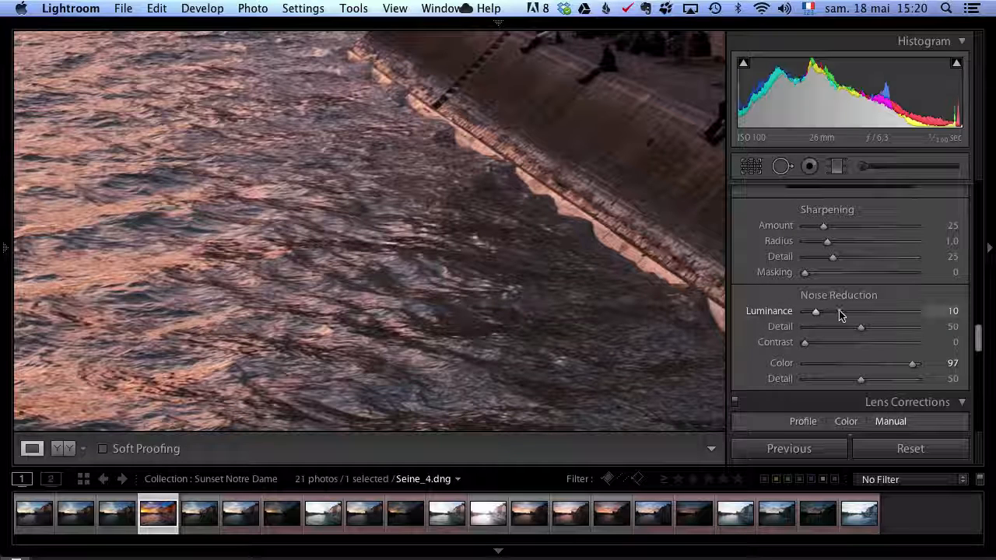
pyautogui.moveTo(833, 315); pyautogui.dragTo(840, 317)
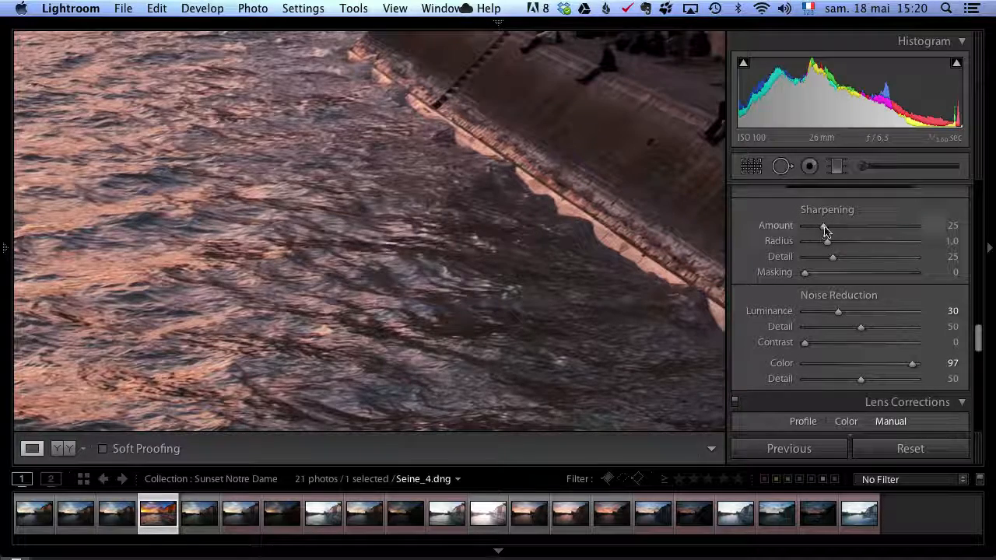
# Set the sharpening Amount to 88 and Masking to 69, judging it on Notre Dame, and return to the full photo view.
pyautogui.moveTo(823, 227); pyautogui.dragTo(872, 232)
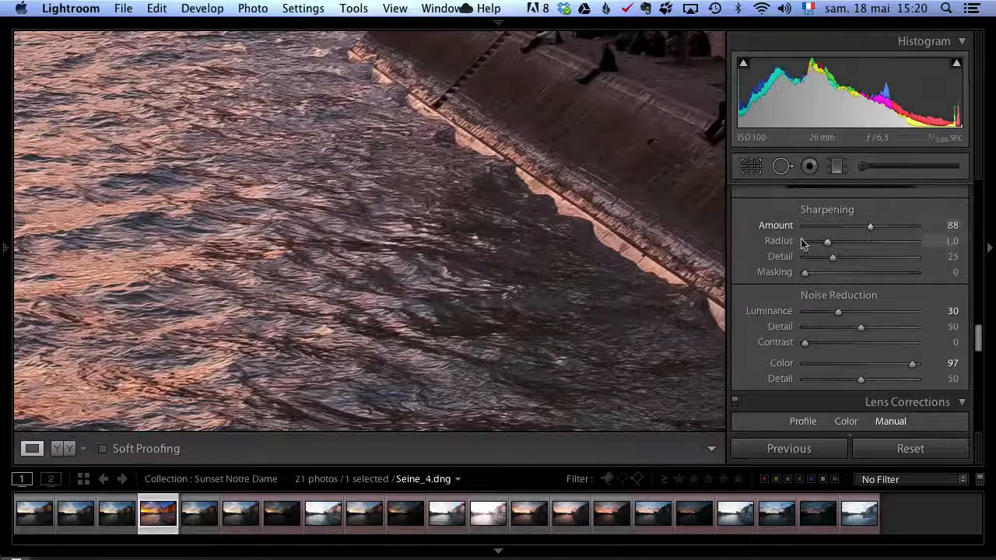
pyautogui.moveTo(445, 85); pyautogui.dragTo(493, 475)
pyautogui.moveTo(443, 160); pyautogui.dragTo(413, 267)
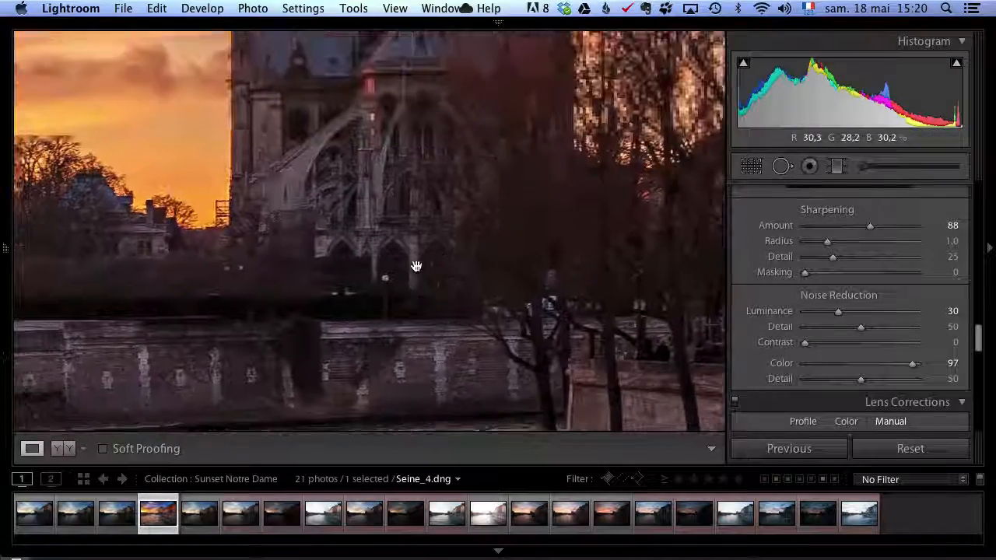
pyautogui.moveTo(279, 183); pyautogui.dragTo(277, 220)
pyautogui.moveTo(321, 187); pyautogui.dragTo(347, 314)
pyautogui.moveTo(437, 68); pyautogui.dragTo(506, 250)
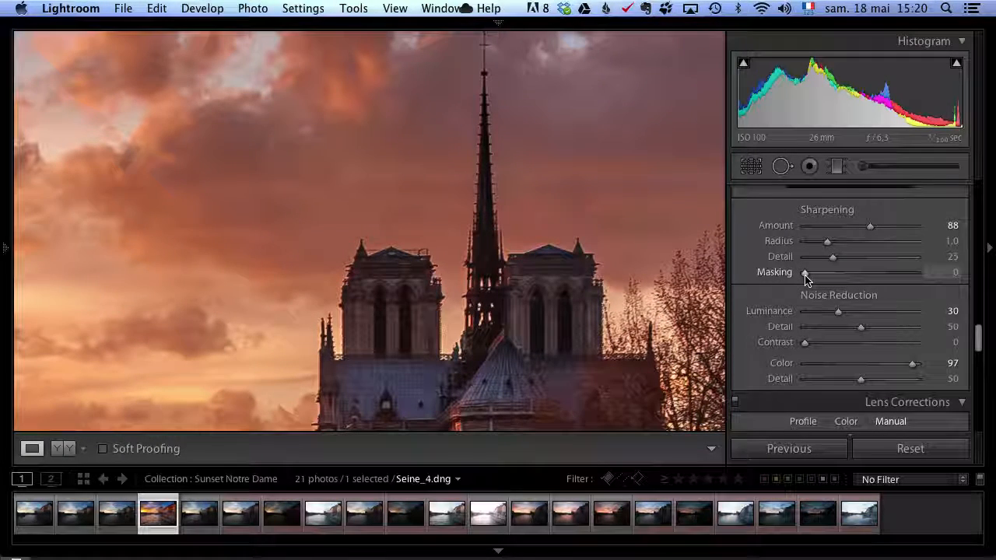
pyautogui.keyDown('alt'); pyautogui.moveTo(805, 278); pyautogui.dragTo(881, 278); pyautogui.keyUp('alt')
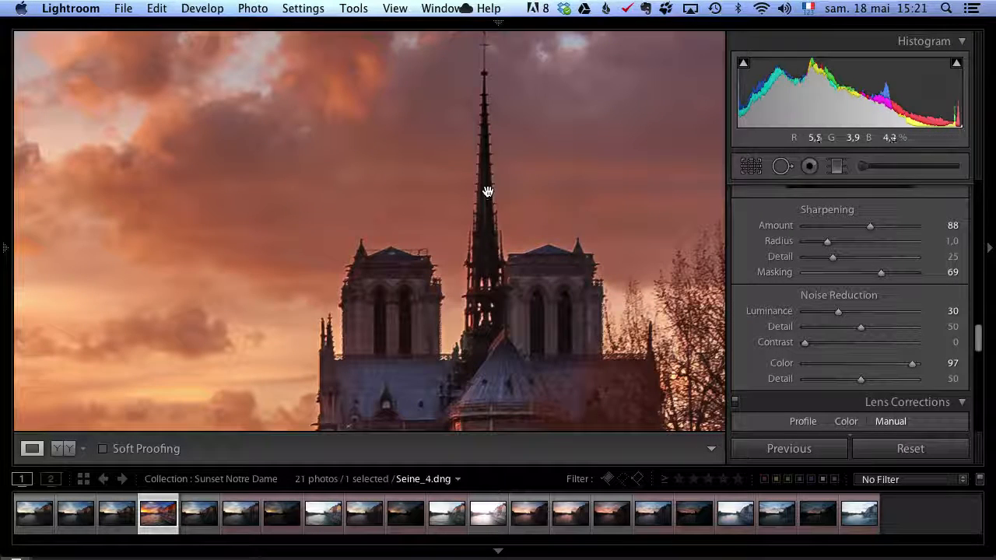
pyautogui.click(258, 251)
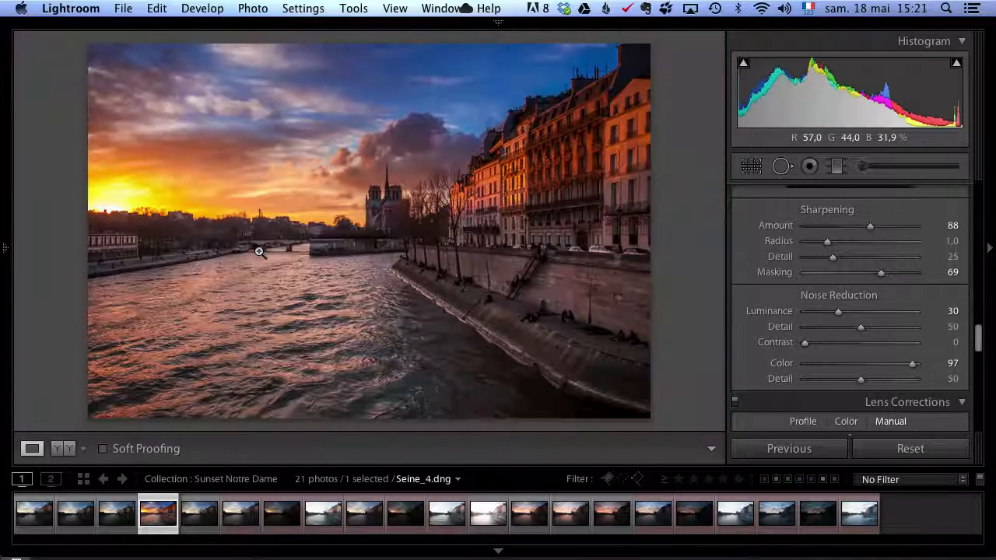
# Raise the photo's Clarity to +36 in the basic adjustments.
pyautogui.click(979, 283)
pyautogui.scroll(10, 979, 283)
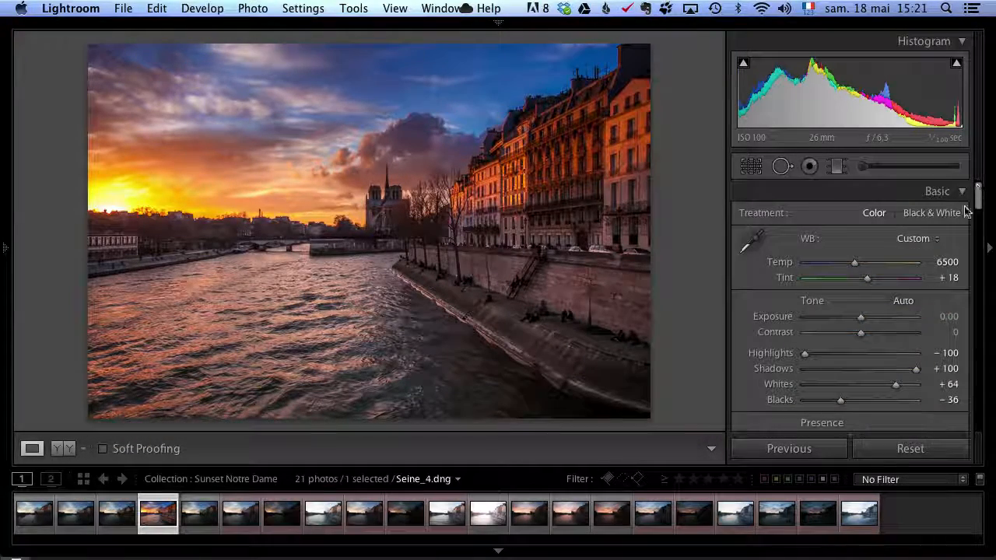
pyautogui.scroll(-3, 979, 209)
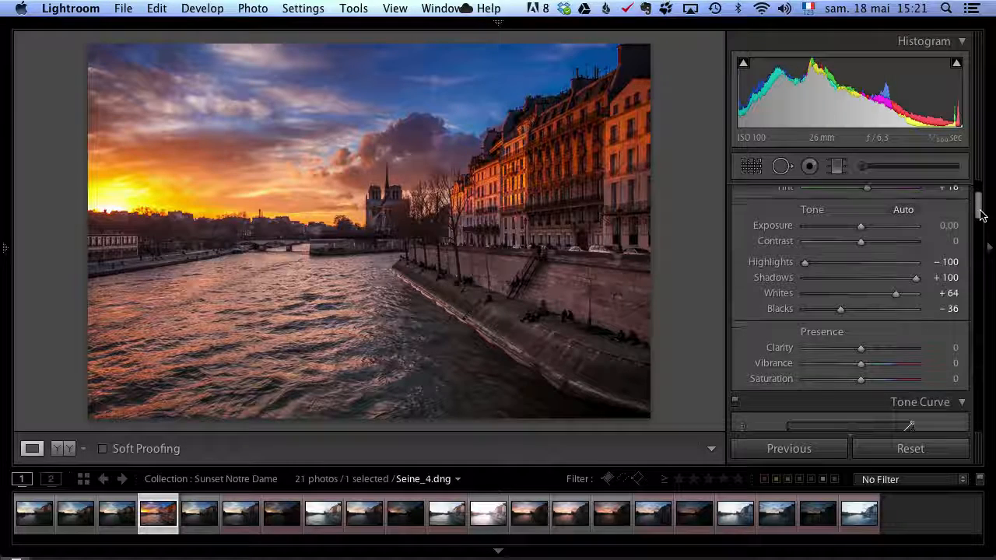
pyautogui.click(881, 350)
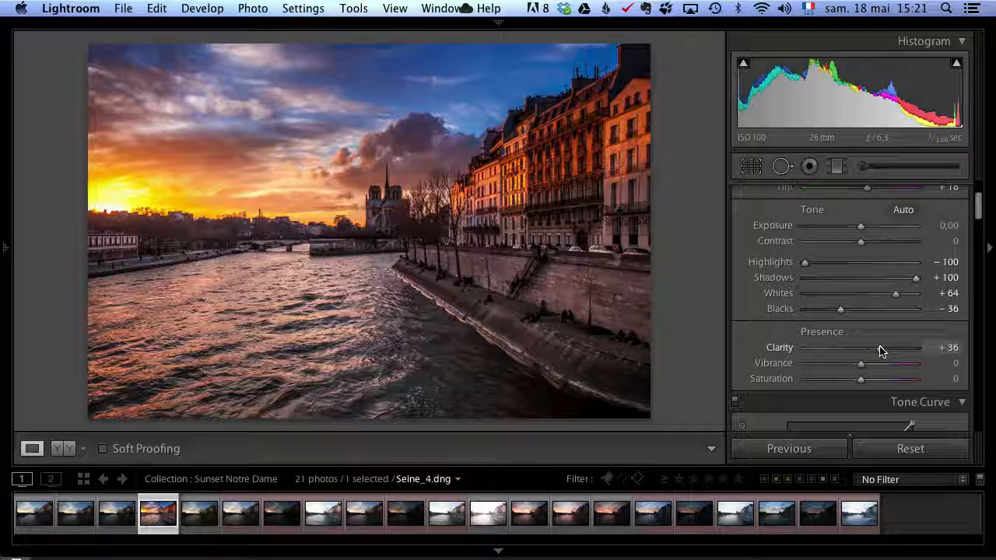
# Enable lens profile corrections for the Canon EF 17-40mm f/4 L USM, compare the photo with and without them, and leave them enabled.
pyautogui.scroll(-10, 881, 349)
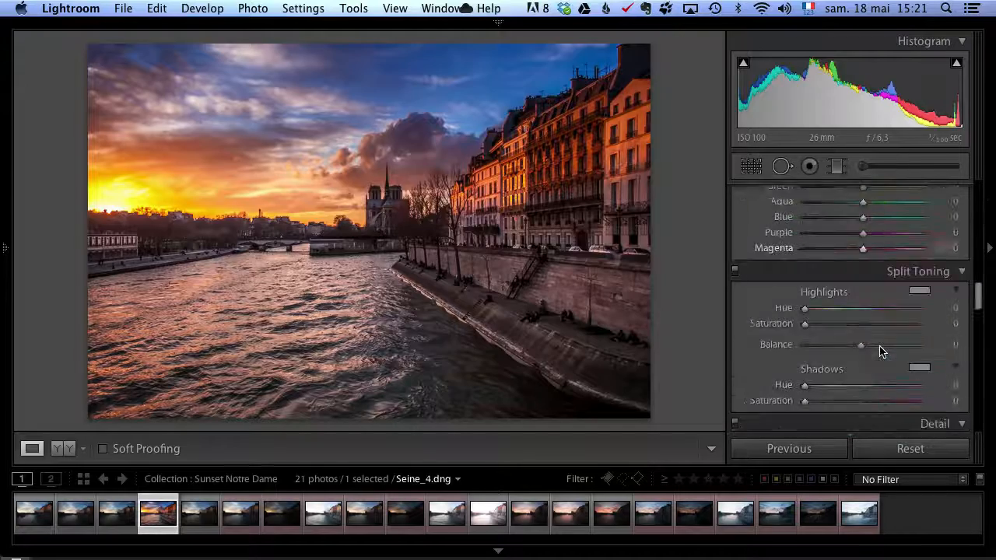
pyautogui.scroll(-10, 881, 350)
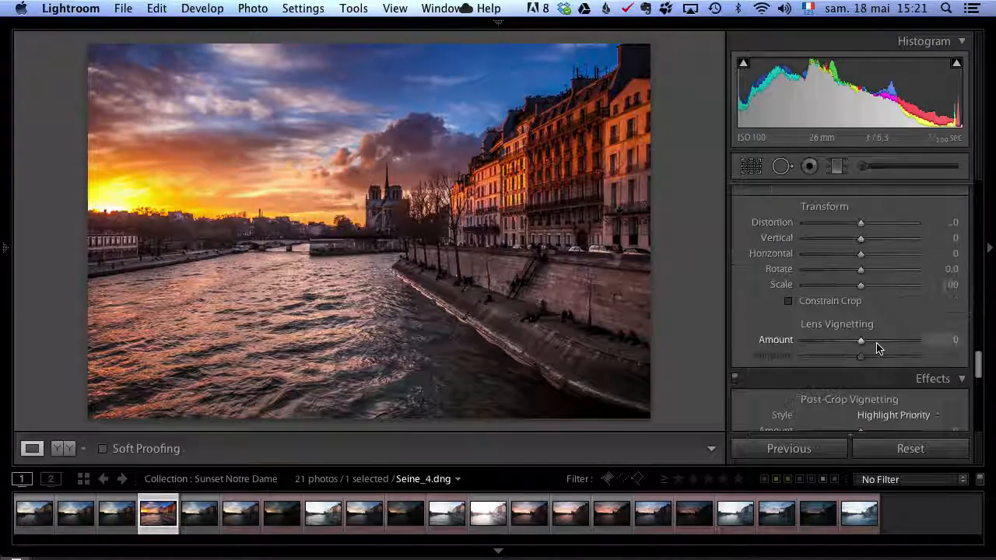
pyautogui.click(803, 285)
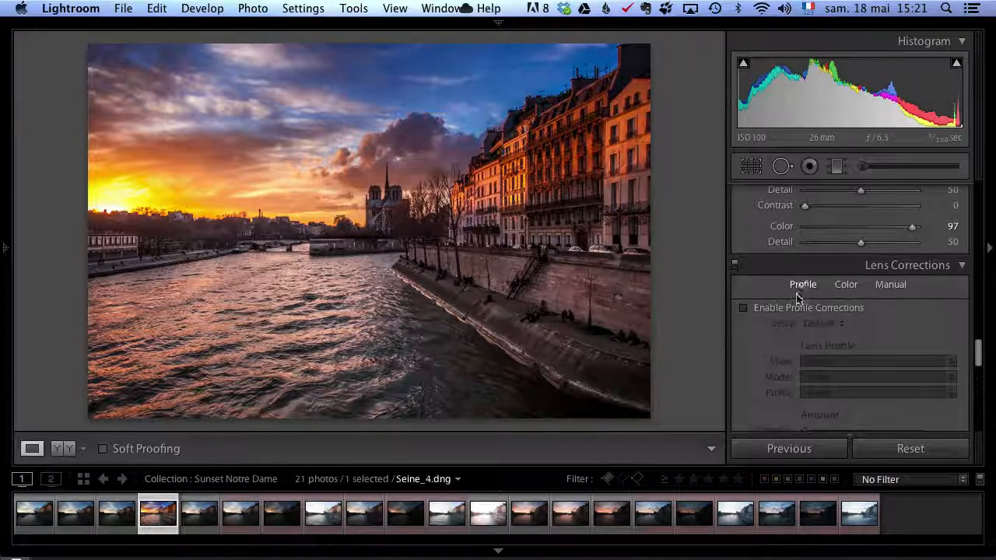
pyautogui.click(805, 309)
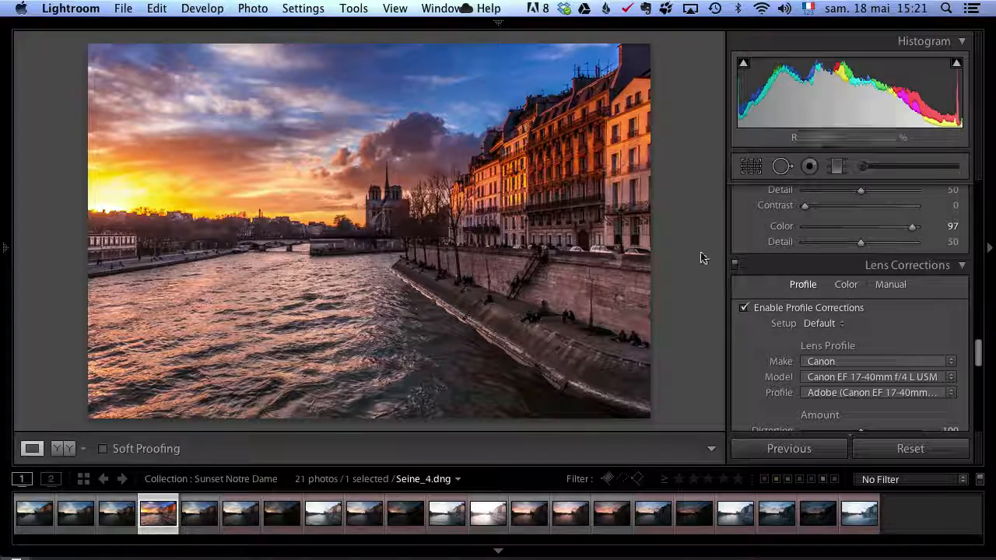
pyautogui.click(804, 309)
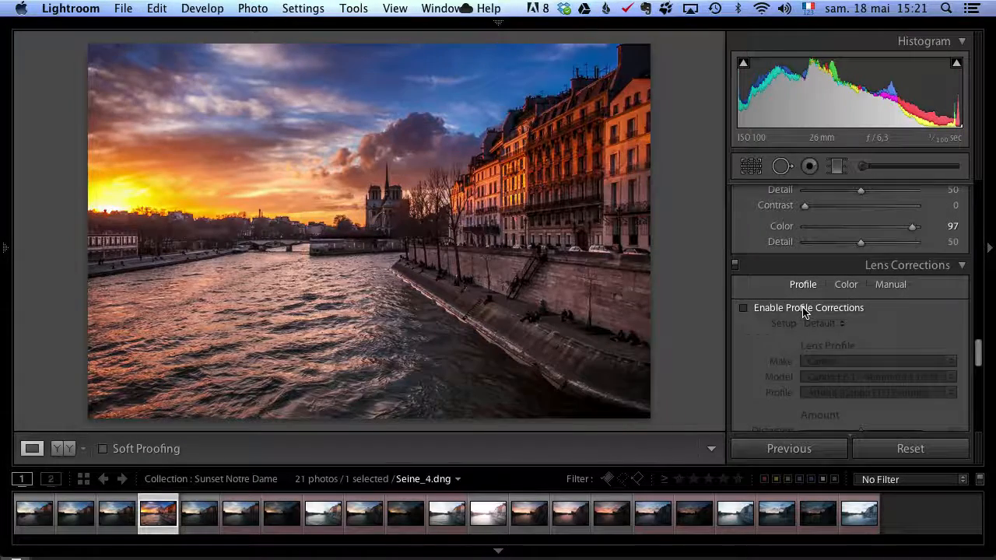
pyautogui.click(805, 308)
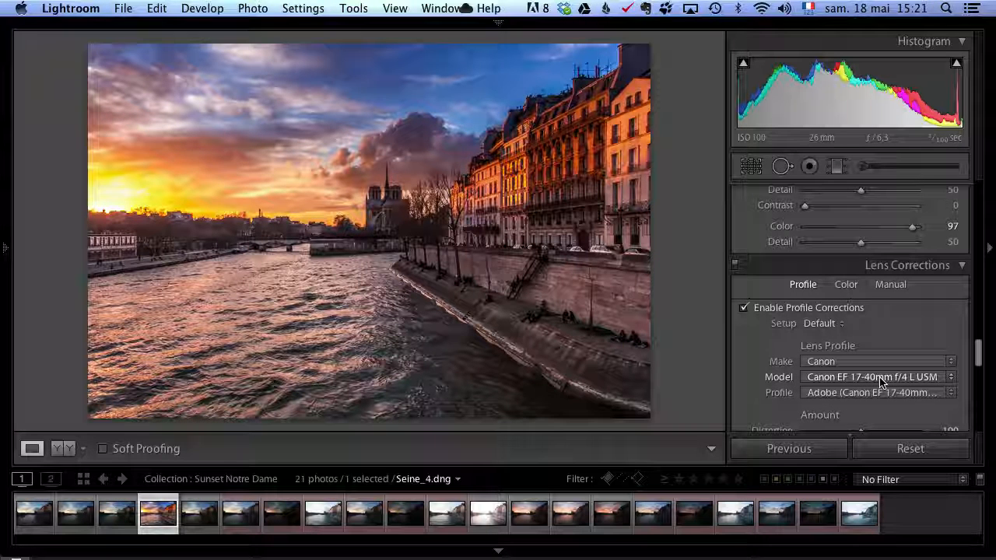
pyautogui.click(807, 308)
pyautogui.click(770, 308)
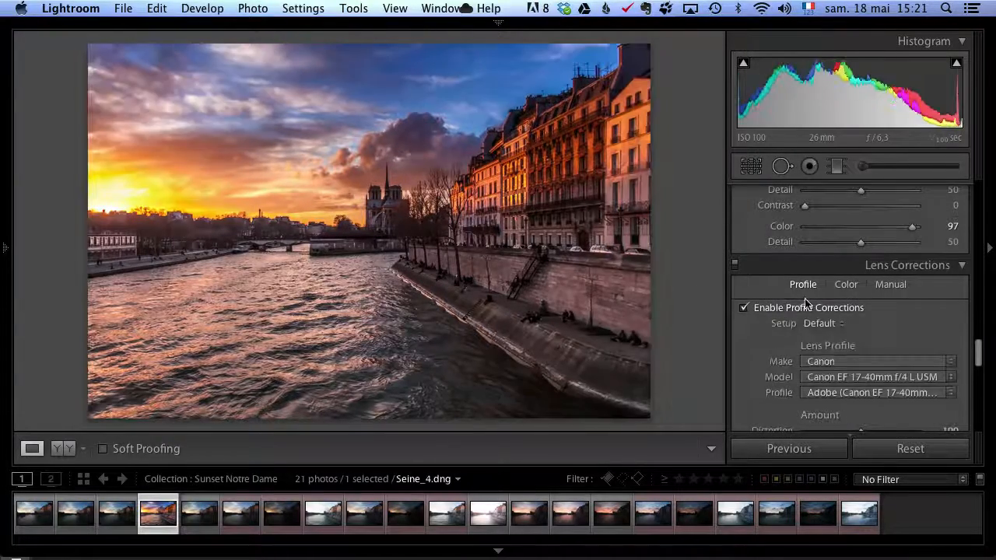
# Enable chromatic aberration removal, inspect the edges of Notre Dame and the skyline at full magnification, and return to the full photo view.
pyautogui.click(849, 285)
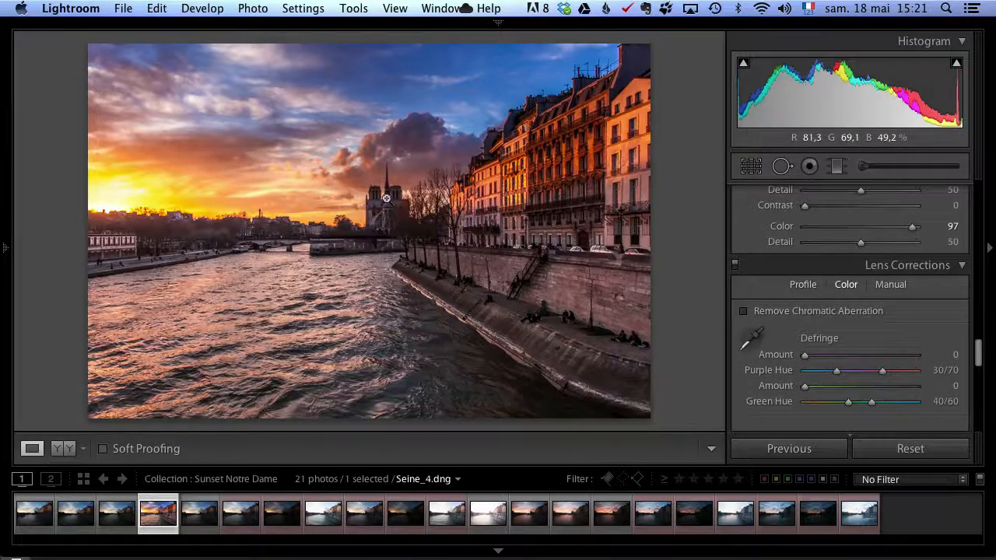
pyautogui.click(366, 207)
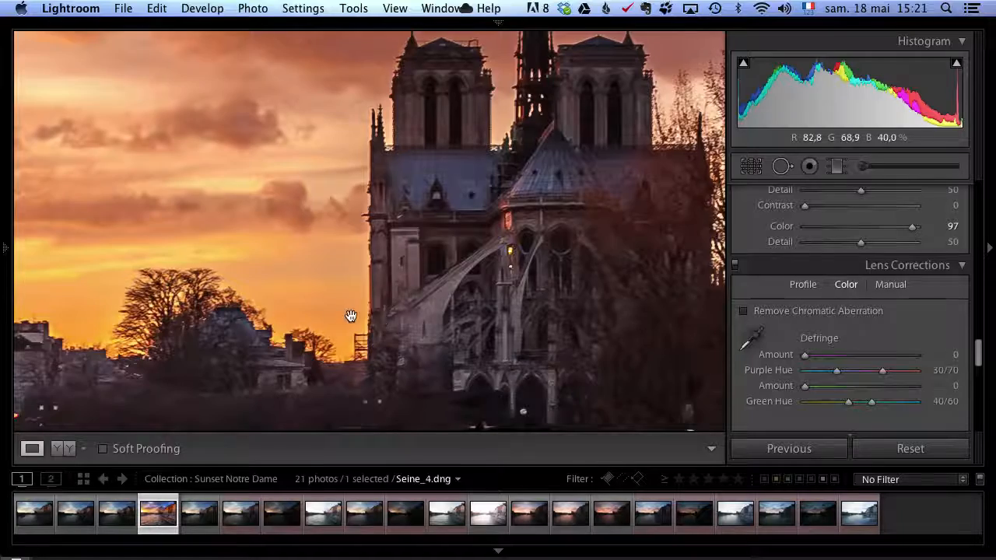
pyautogui.moveTo(448, 250); pyautogui.dragTo(451, 249)
pyautogui.moveTo(223, 250); pyautogui.dragTo(490, 233)
pyautogui.moveTo(211, 217); pyautogui.dragTo(497, 262)
pyautogui.moveTo(342, 268); pyautogui.dragTo(499, 269)
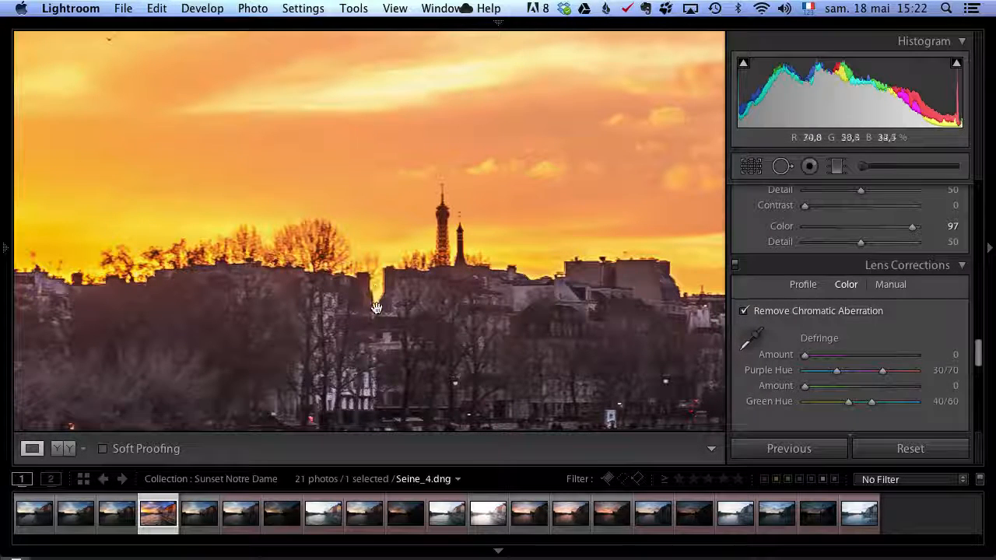
pyautogui.click(537, 299)
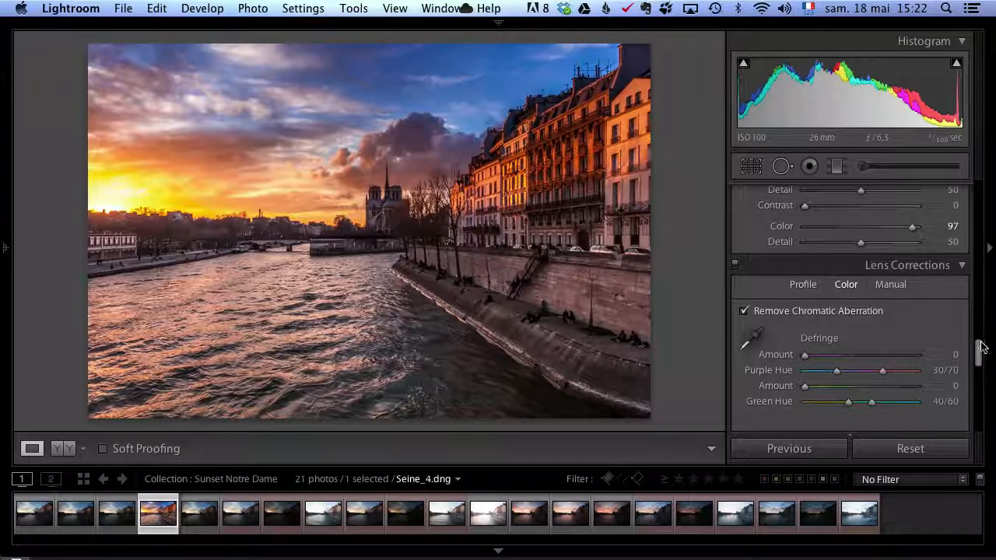
# Straighten the photo by 1.08 degrees with the Straighten tool, following the far bridge line across the river.
pyautogui.moveTo(982, 348); pyautogui.dragTo(980, 333)
pyautogui.click(743, 168)
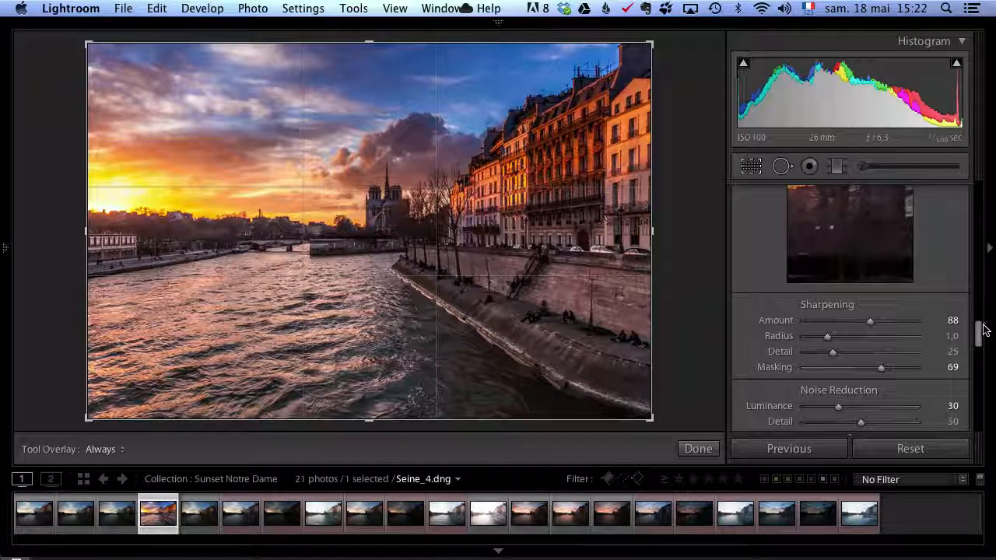
pyautogui.moveTo(983, 334); pyautogui.dragTo(982, 188)
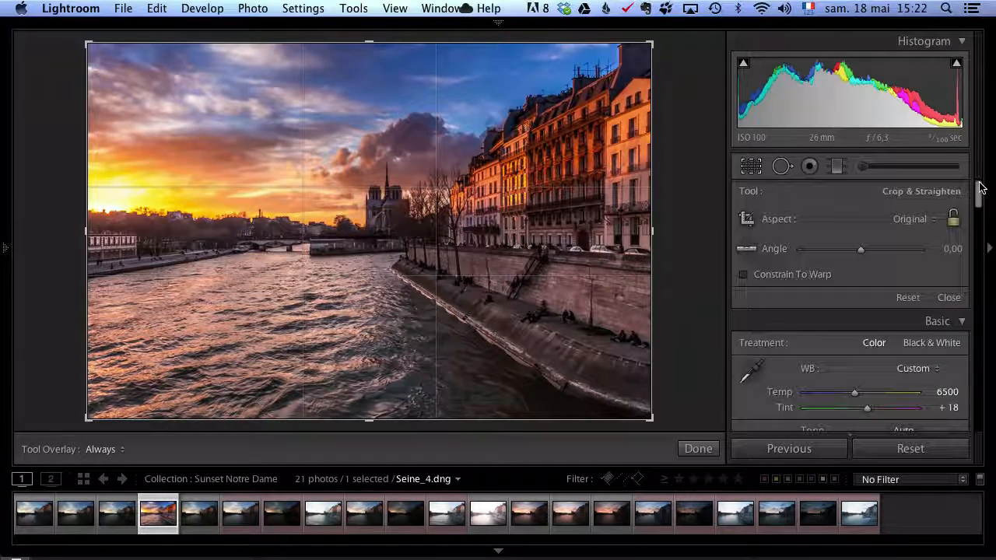
pyautogui.click(745, 250)
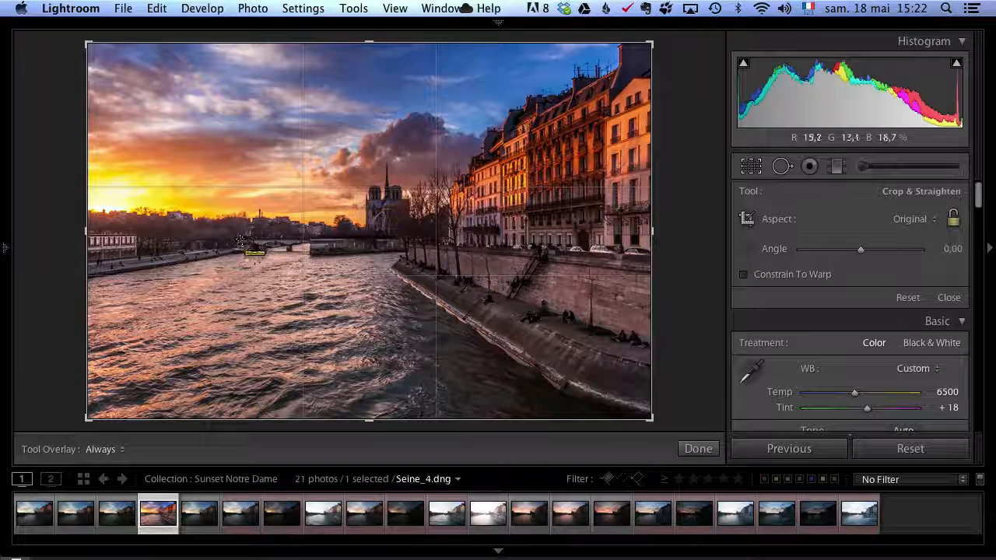
pyautogui.moveTo(240, 239); pyautogui.dragTo(445, 234)
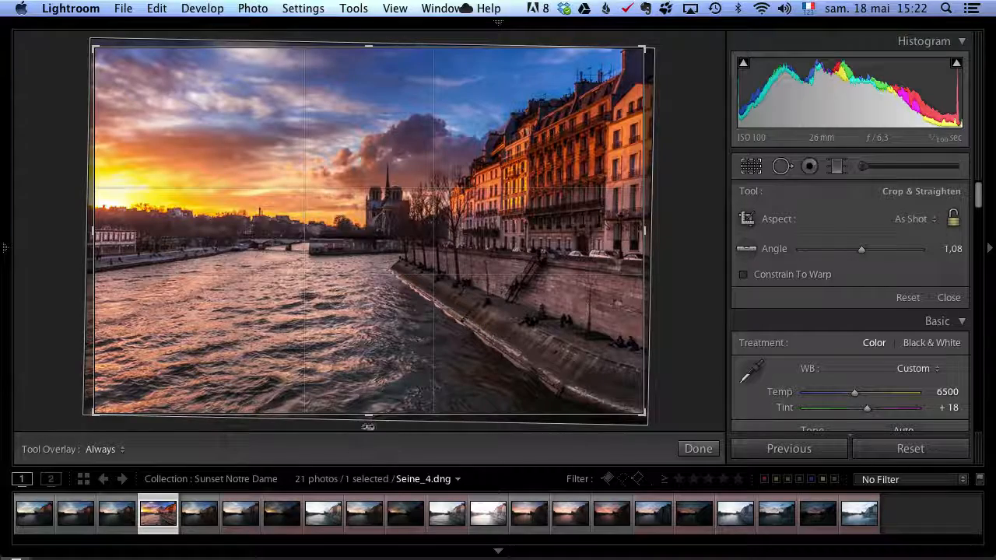
# Crop away the dark water along the photo's lower edge and a thin strip of sky, and apply the crop.
pyautogui.moveTo(368, 427); pyautogui.dragTo(370, 395)
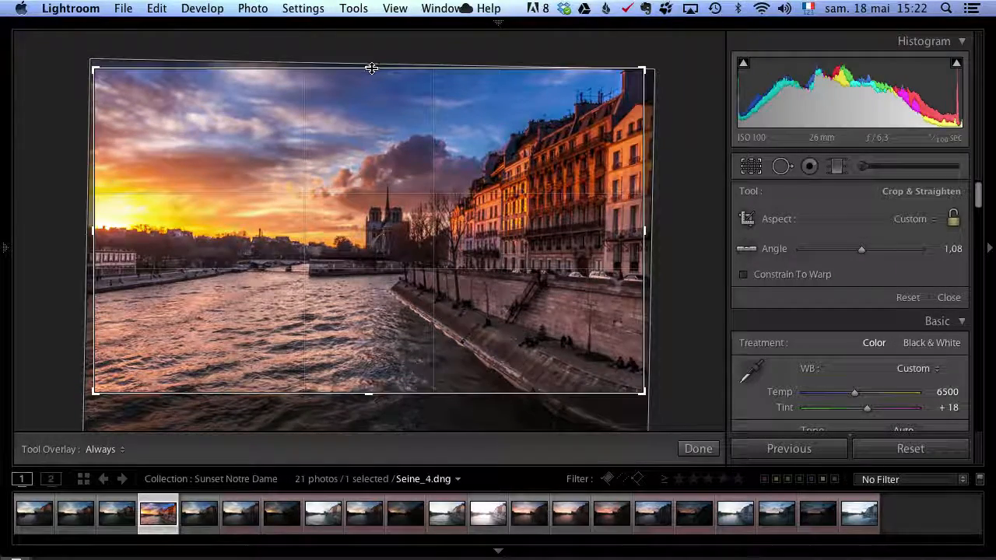
pyautogui.moveTo(372, 69); pyautogui.dragTo(371, 81)
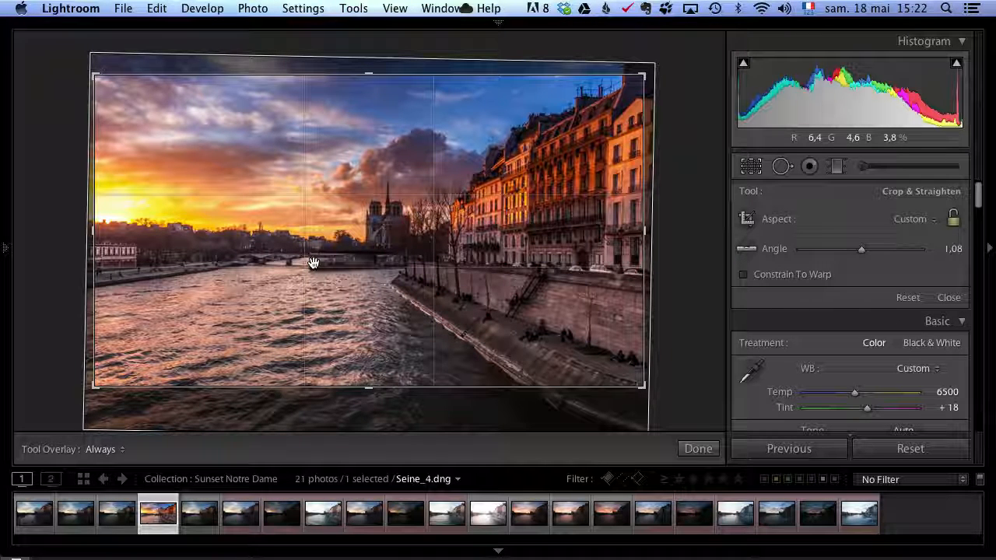
pyautogui.press('Return')
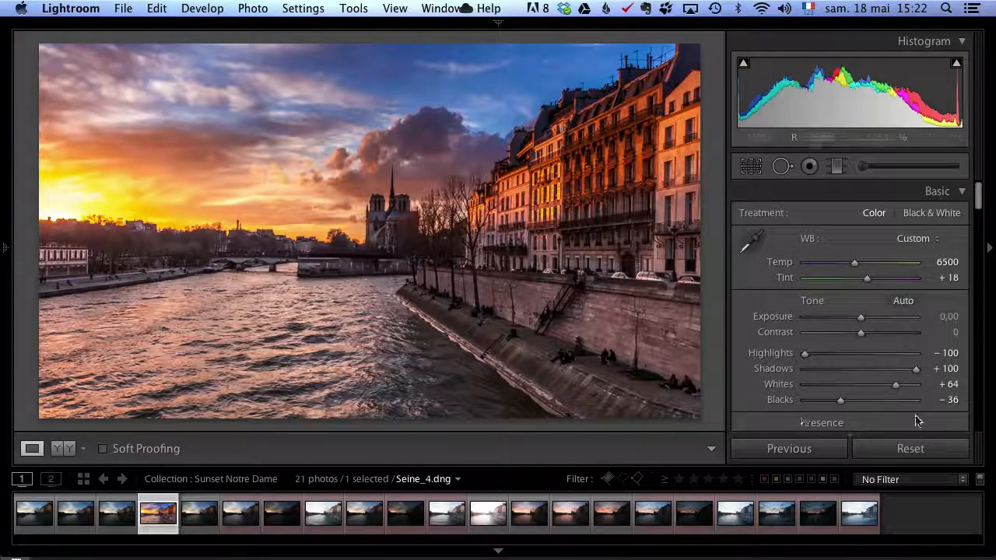
# Darken the photo's corners with a Highlight Priority post-crop vignette, setting its Amount to -27.
pyautogui.scroll(-15, 930, 338)
pyautogui.scroll(-10, 928, 337)
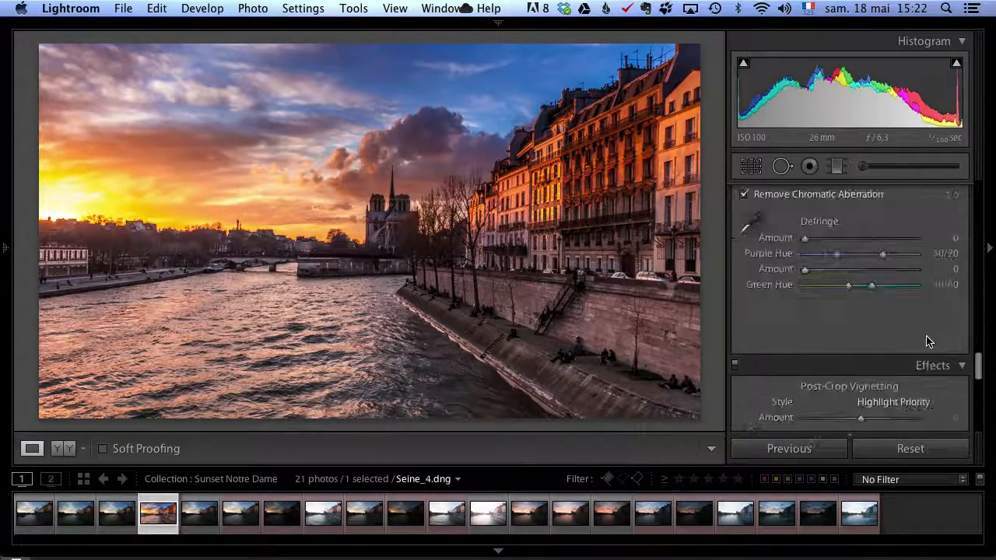
pyautogui.scroll(2, 878, 341)
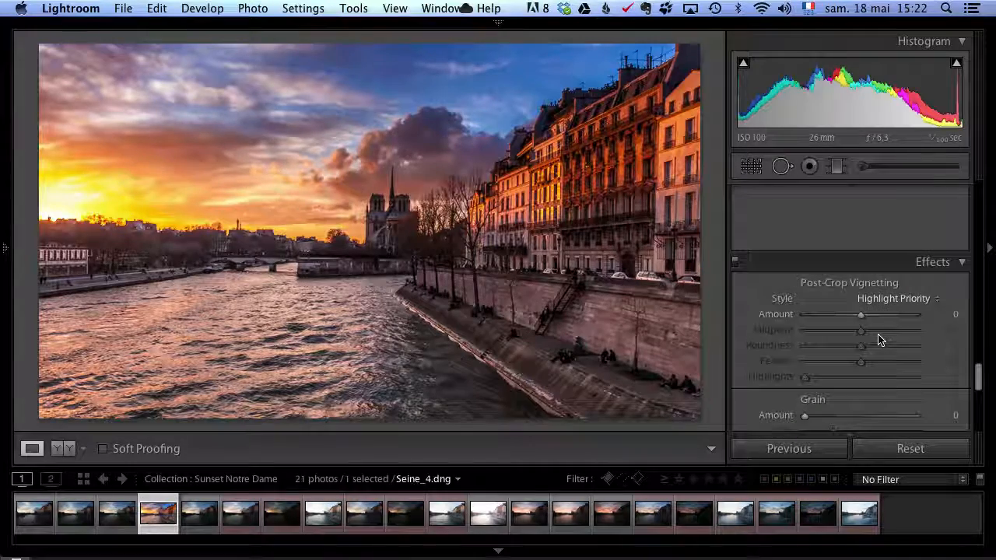
pyautogui.moveTo(860, 315); pyautogui.dragTo(846, 319)
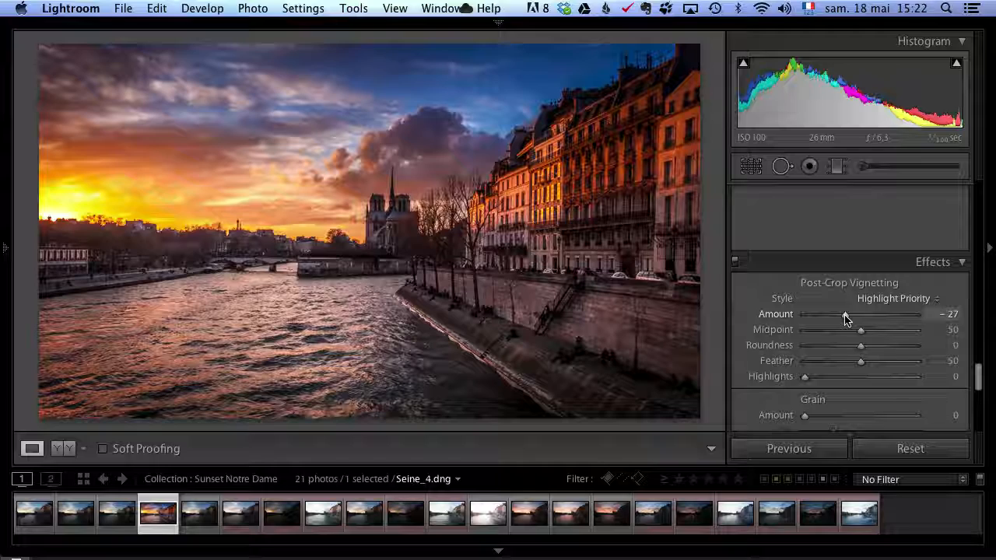
# Set up a reset Adjustment Brush with Exposure 0.56, Flow 80 and Density 80.
pyautogui.moveTo(979, 378); pyautogui.dragTo(987, 173)
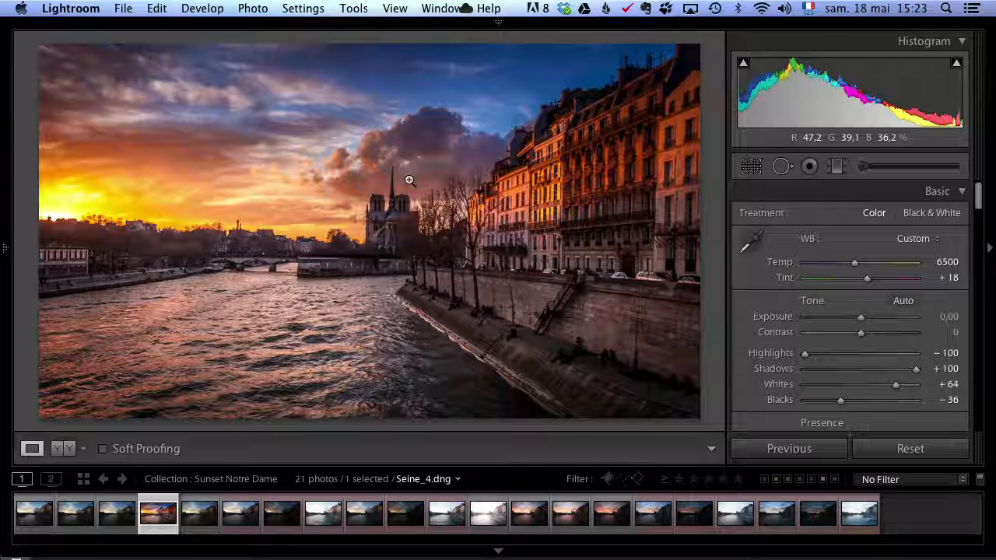
pyautogui.click(869, 171)
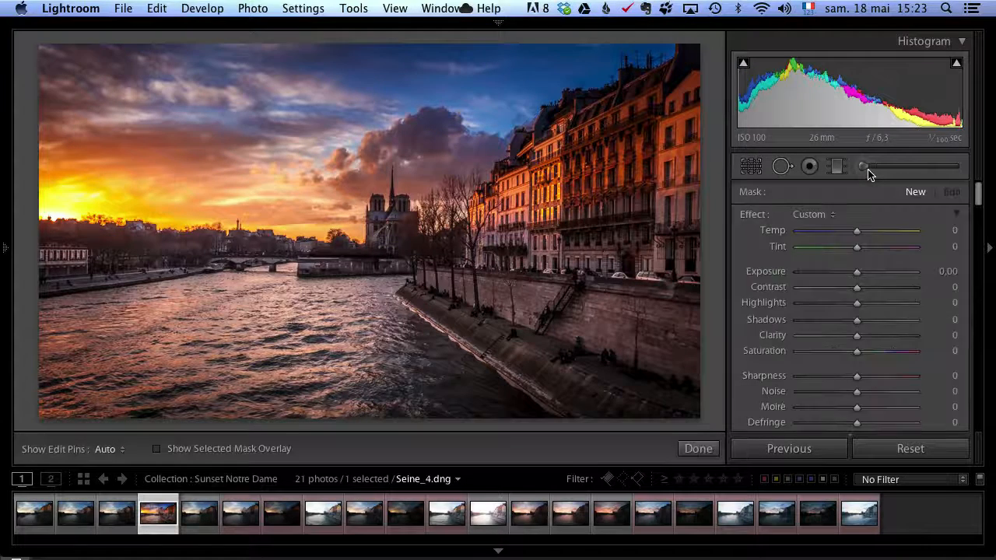
pyautogui.press('alt')
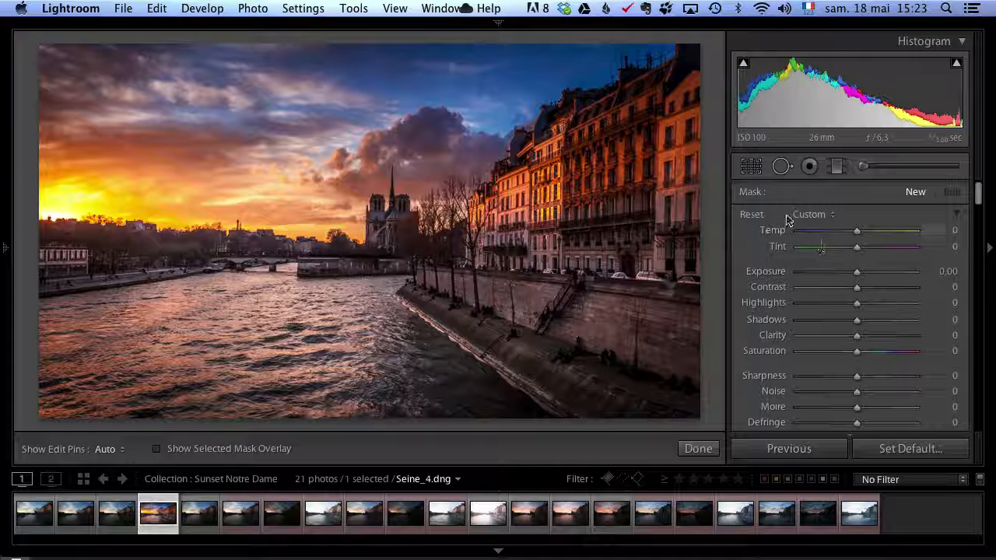
pyautogui.keyDown('alt'); pyautogui.click(754, 215); pyautogui.keyUp('alt')
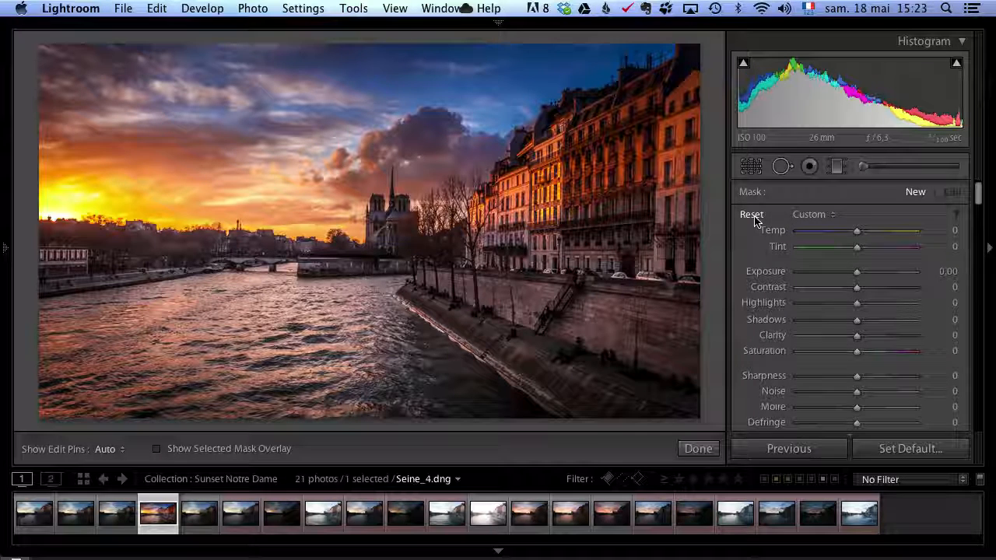
pyautogui.moveTo(860, 271); pyautogui.dragTo(862, 271)
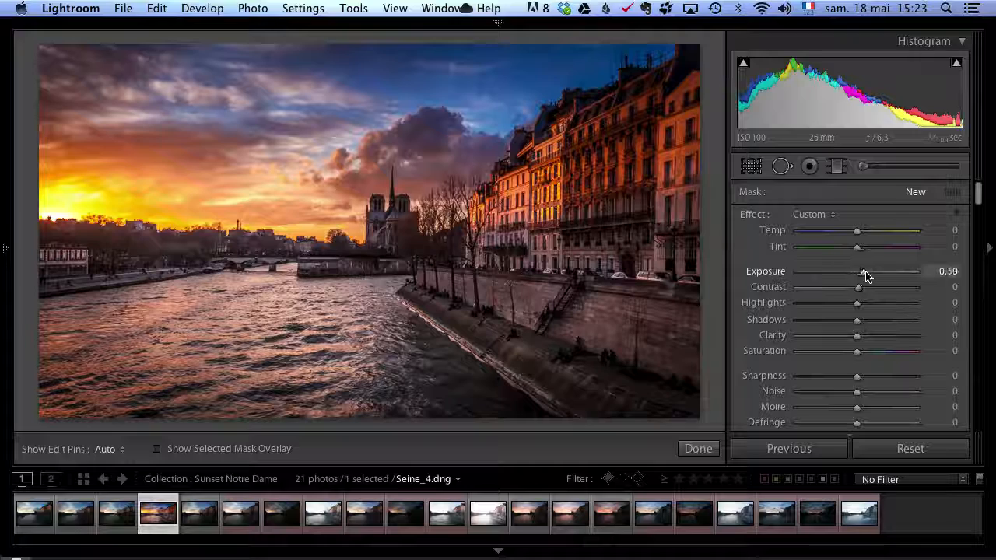
pyautogui.moveTo(981, 200); pyautogui.dragTo(983, 221)
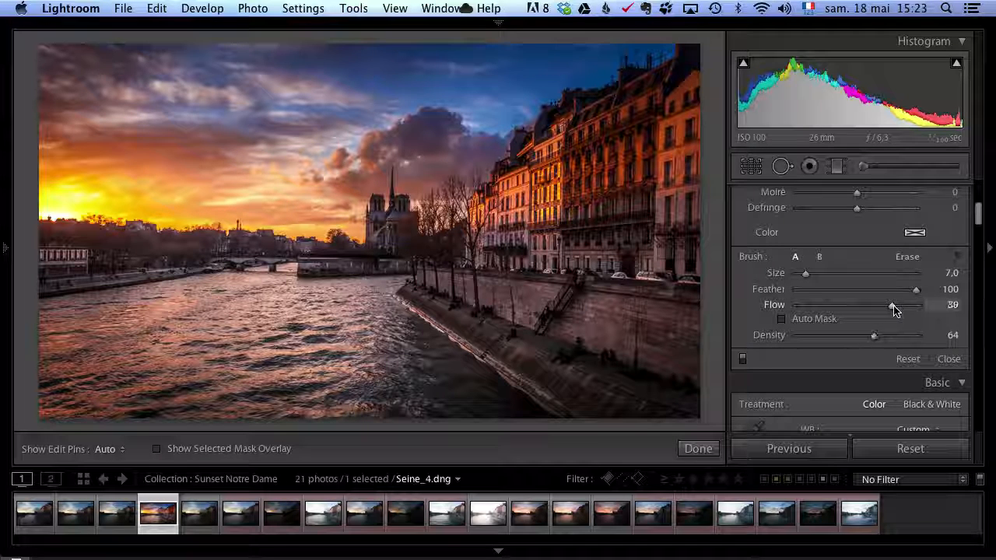
pyautogui.moveTo(875, 337); pyautogui.dragTo(899, 340)
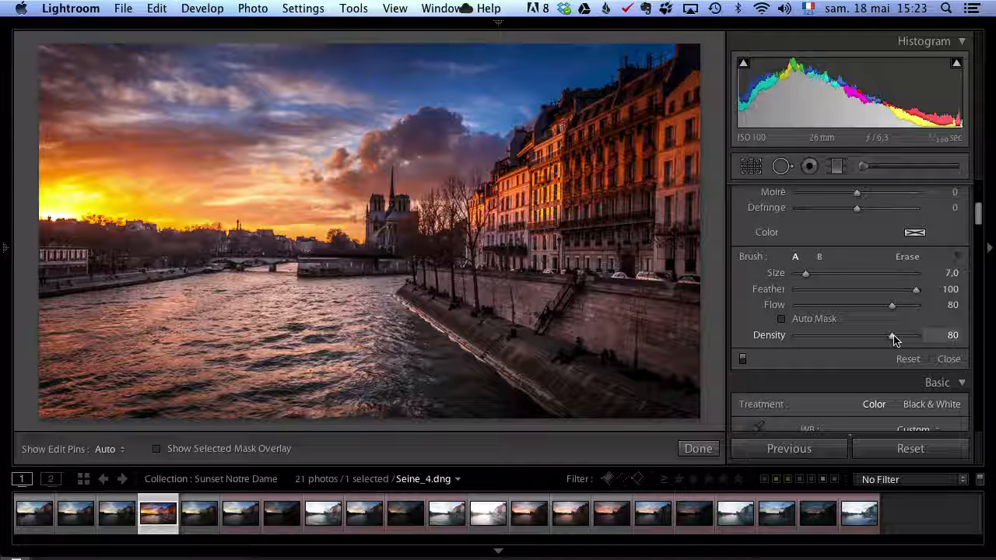
# Enlarge the brush to size 17 and paint a brightening stroke along the far part of the quay wall.
pyautogui.scroll(4, 466, 307)
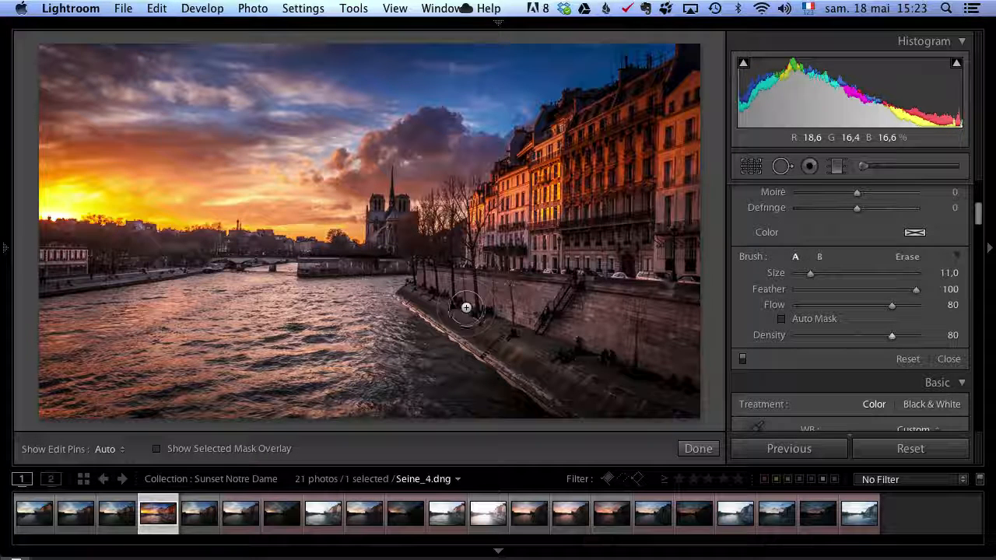
pyautogui.scroll(6, 456, 291)
pyautogui.press('h')
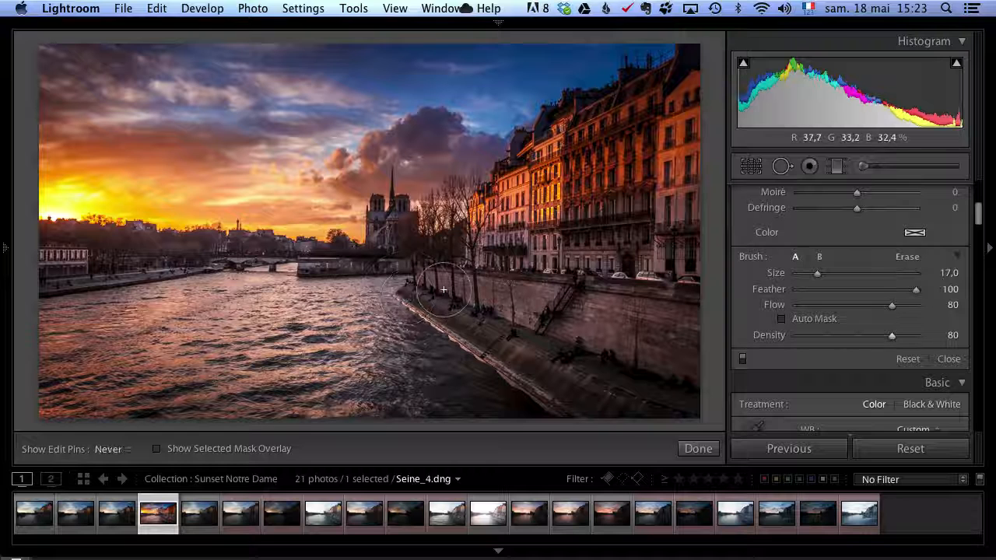
pyautogui.moveTo(443, 289)
pyautogui.mouseDown()
pyautogui.moveTo(470, 308)
pyautogui.moveTo(460, 274)
pyautogui.moveTo(447, 296)
pyautogui.moveTo(460, 268)
pyautogui.moveTo(449, 271)
pyautogui.moveTo(488, 268)
pyautogui.mouseUp()
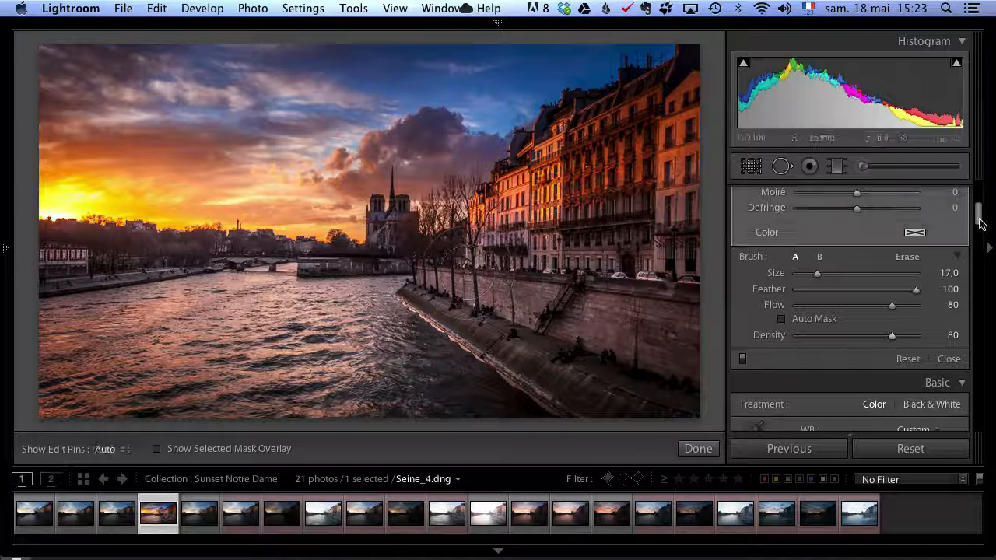
# Raise the brush's Flow to 94, Density to 95 and Exposure to 0.61, and brighten the rest of the quay wall.
pyautogui.click(909, 306)
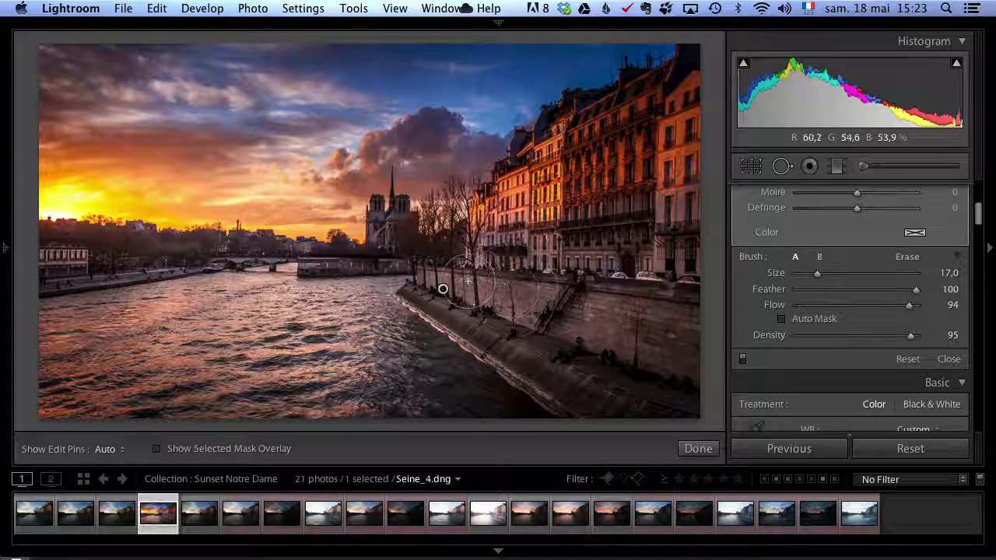
pyautogui.press('h')
pyautogui.press('h')
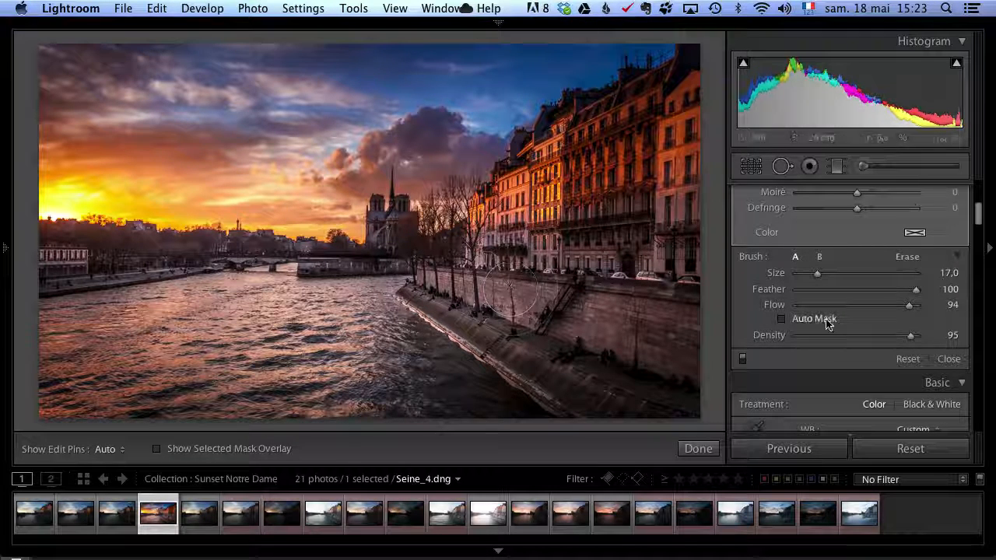
pyautogui.scroll(3, 979, 214)
pyautogui.scroll(3, 980, 210)
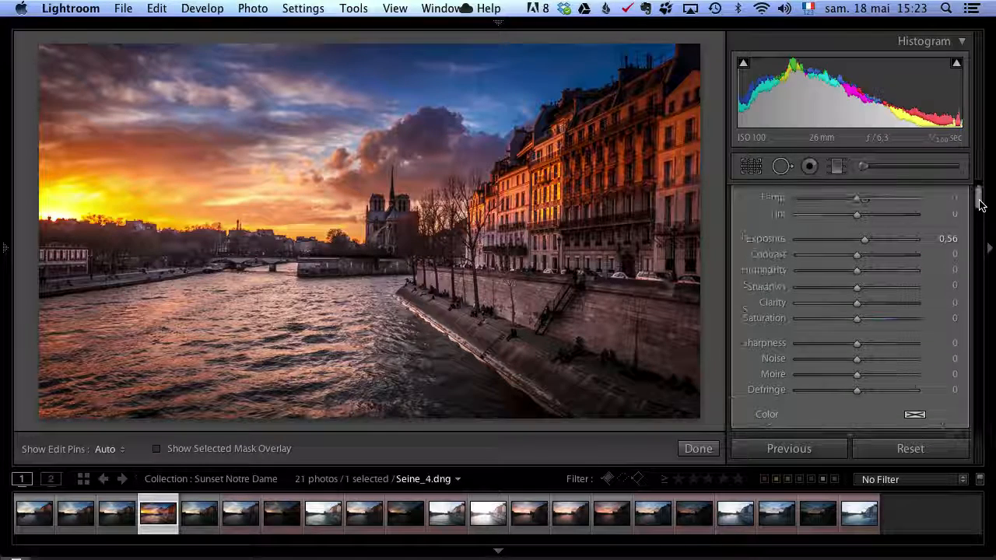
pyautogui.moveTo(859, 240); pyautogui.dragTo(867, 246)
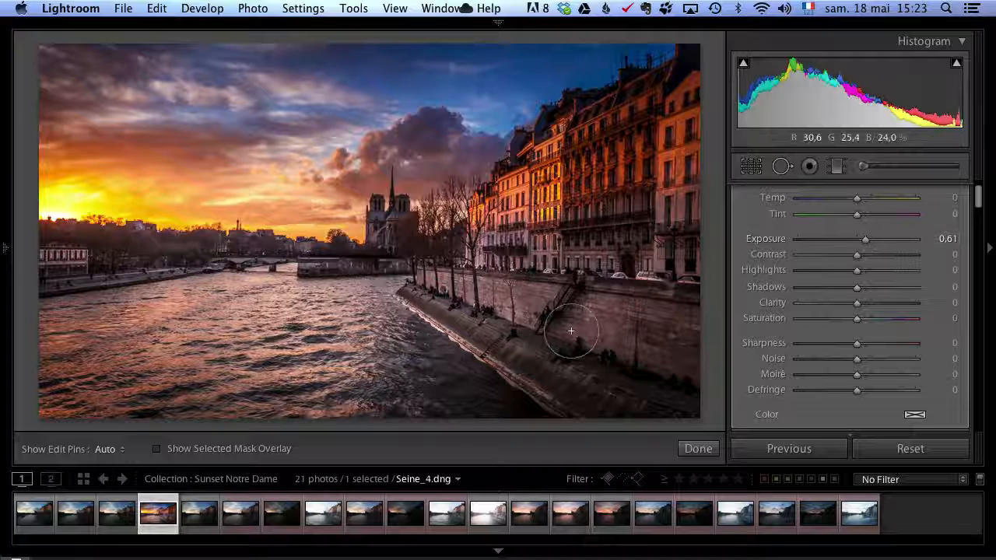
pyautogui.press('h')
pyautogui.moveTo(622, 305)
pyautogui.mouseDown()
pyautogui.moveTo(585, 227)
pyautogui.moveTo(596, 253)
pyautogui.moveTo(582, 251)
pyautogui.moveTo(585, 270)
pyautogui.mouseUp()
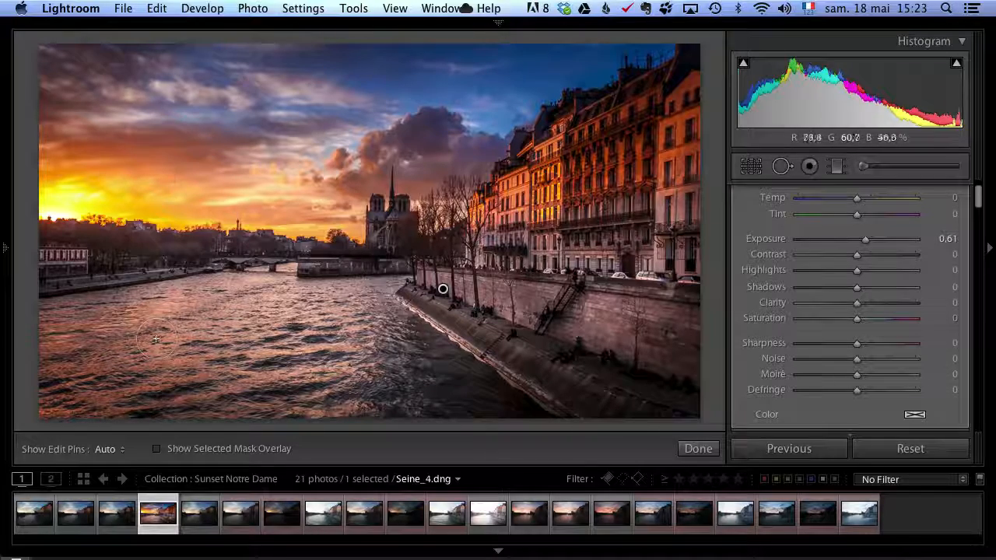
# Try brightening a patch of the river with the brush and undo the stroke.
pyautogui.moveTo(148, 347)
pyautogui.mouseDown()
pyautogui.moveTo(239, 285)
pyautogui.moveTo(133, 356)
pyautogui.mouseUp()
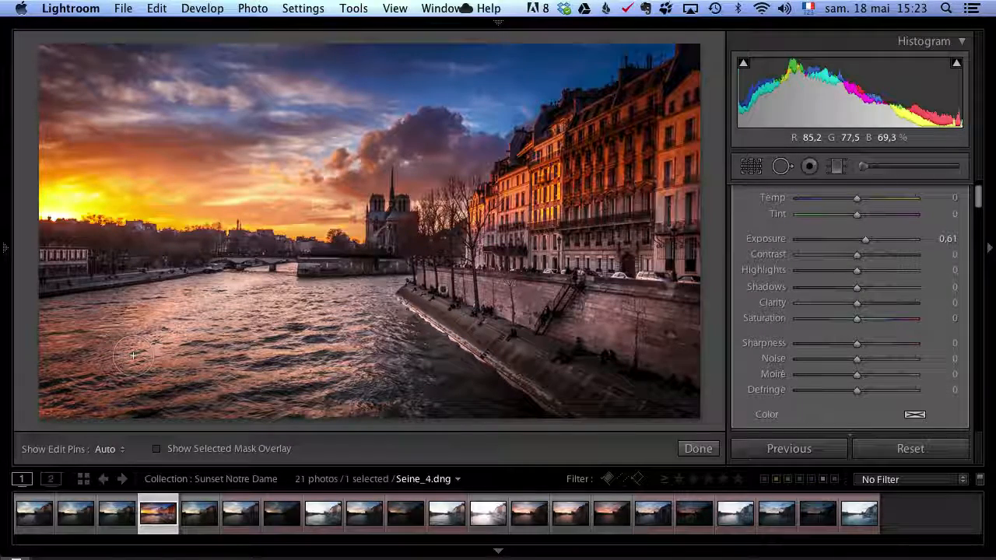
pyautogui.press('super+z')
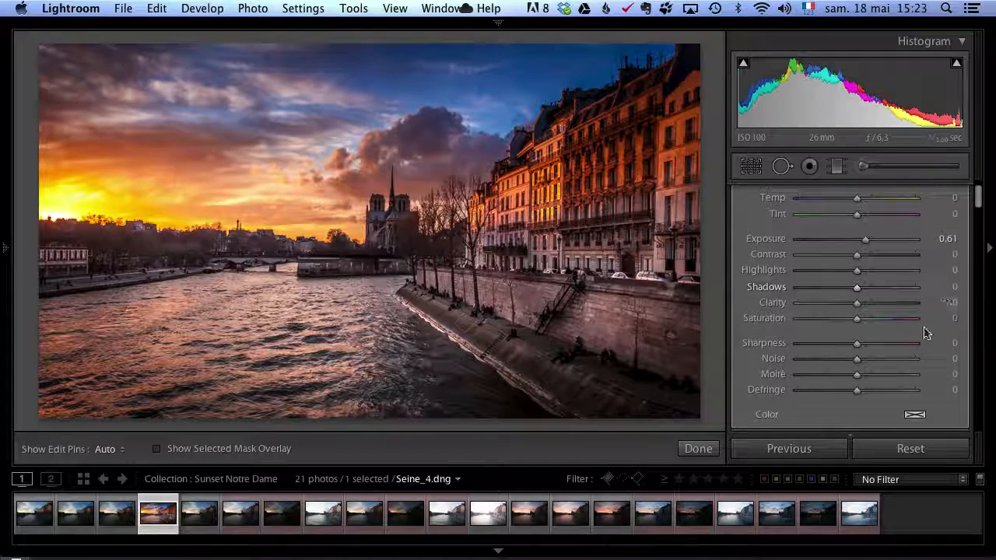
# Compare the photo with and without the brush adjustments, leaving them enabled.
pyautogui.scroll(-3, 926, 327)
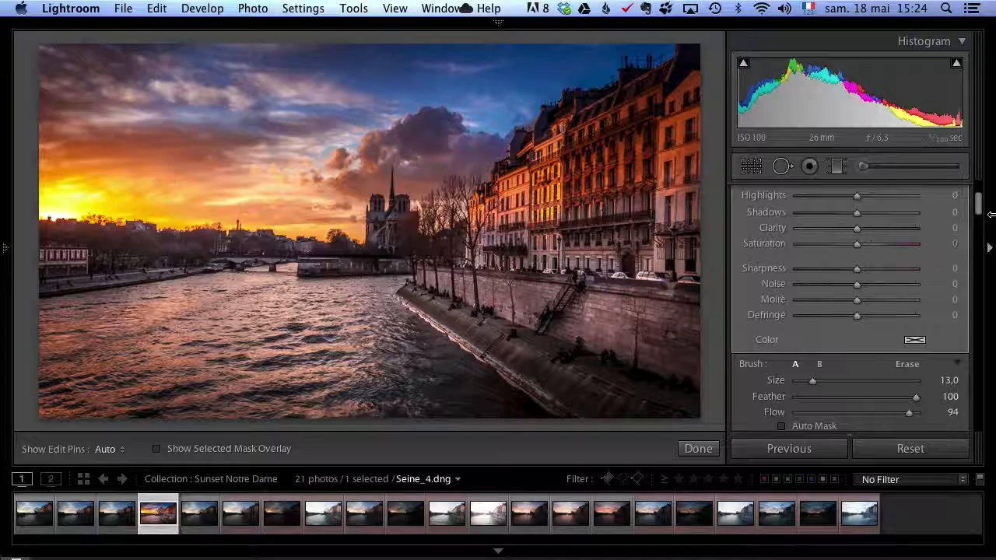
pyautogui.scroll(-4, 977, 214)
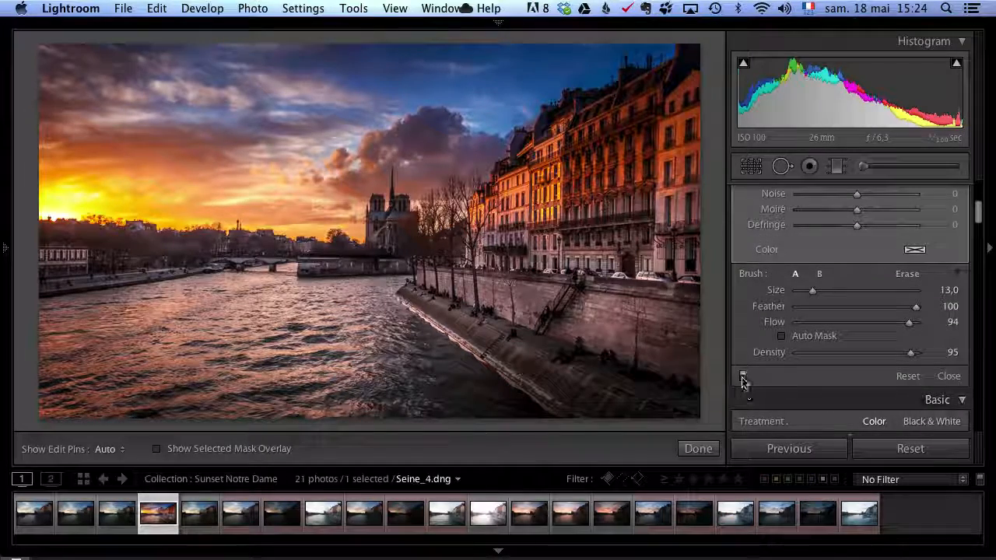
pyautogui.click(743, 375)
pyautogui.click(742, 375)
pyautogui.click(743, 374)
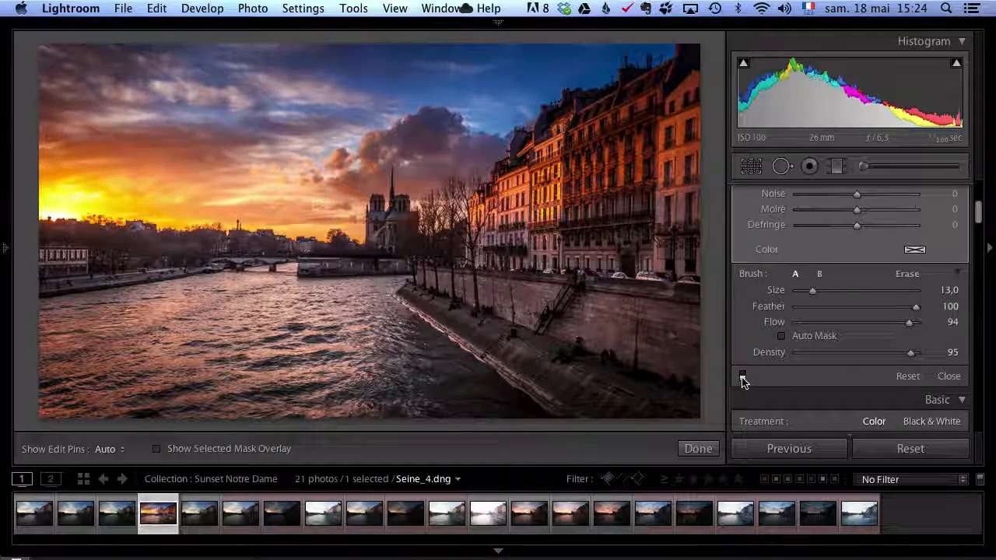
pyautogui.click(743, 374)
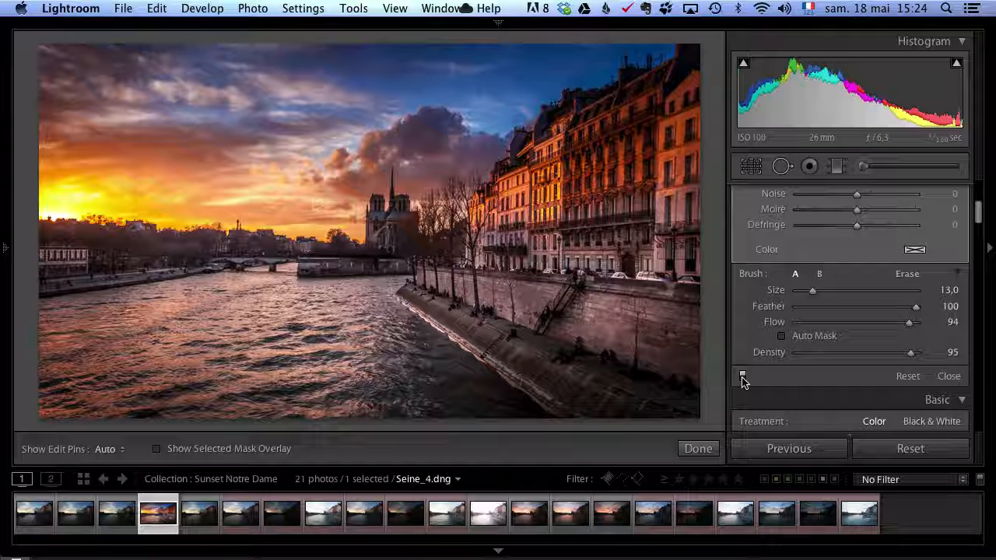
# Add a new brush mask with Exposure 0.56 and brighten the Notre-Dame cathedral in the background.
pyautogui.click(742, 375)
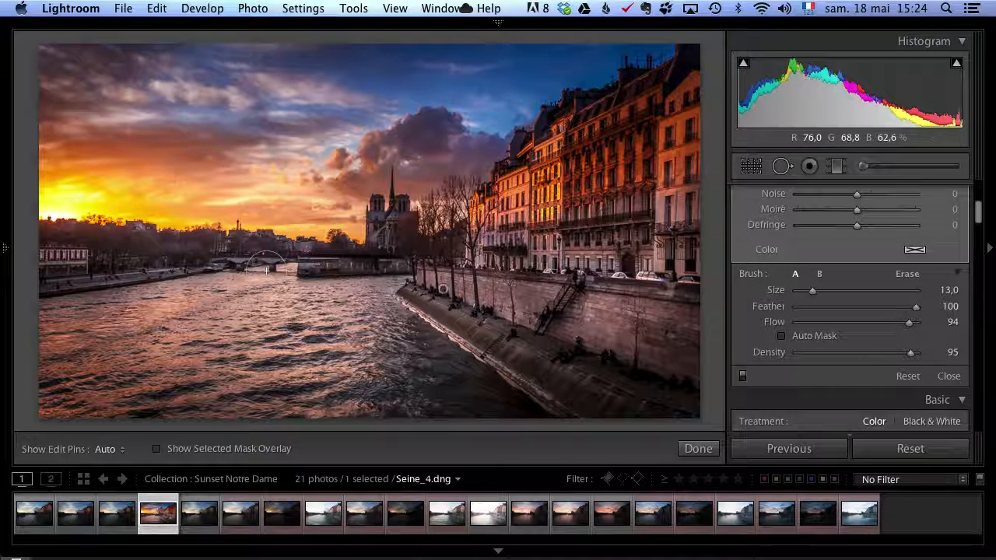
pyautogui.moveTo(978, 211); pyautogui.dragTo(980, 191)
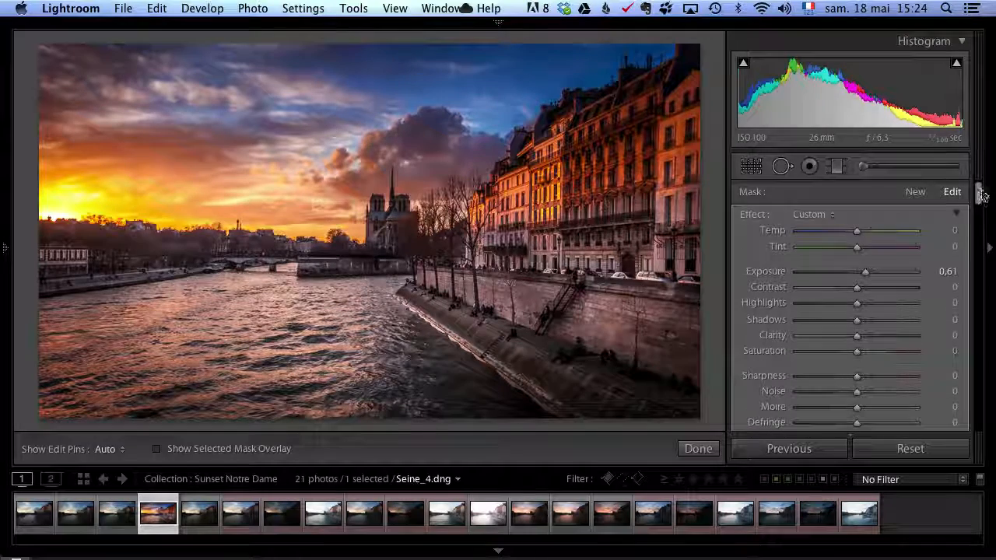
pyautogui.click(915, 191)
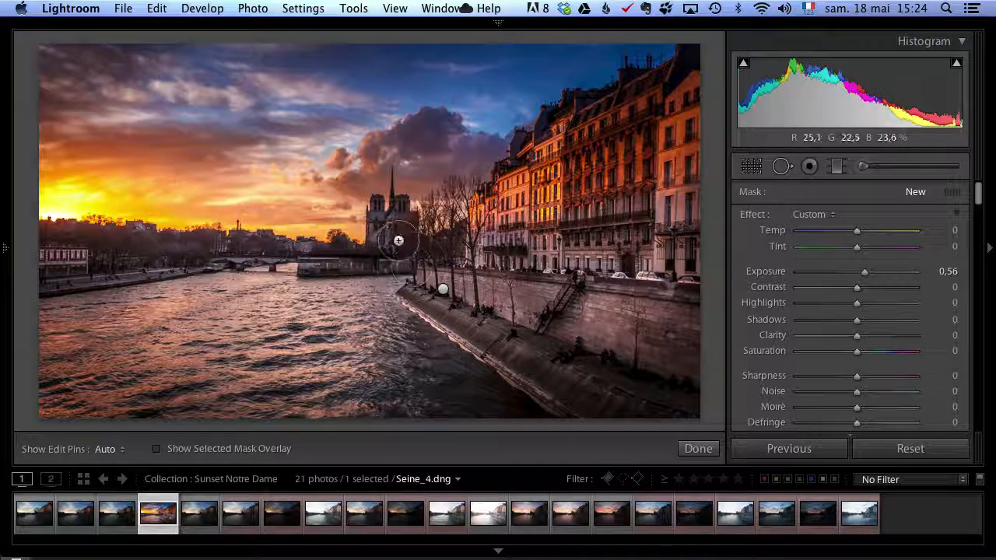
pyautogui.press('h')
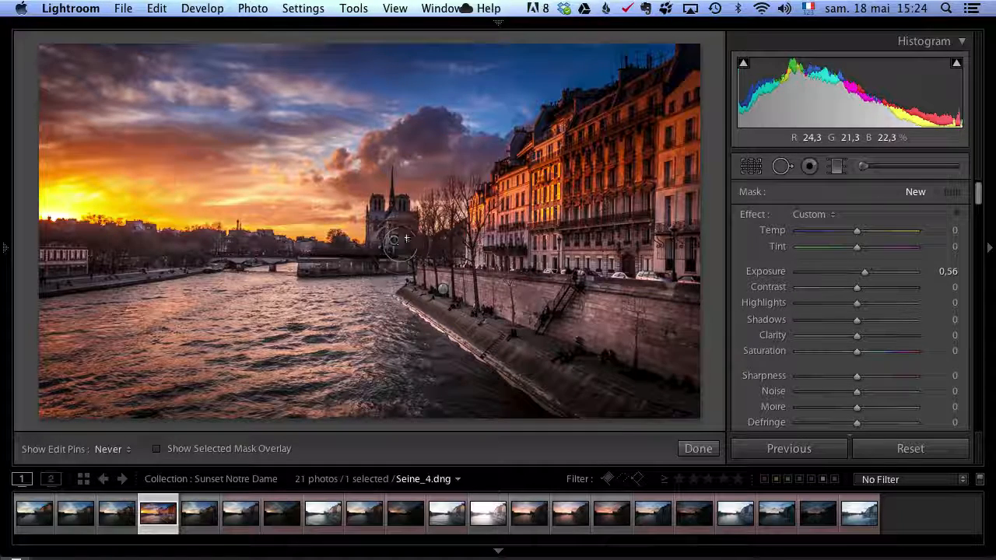
pyautogui.click(394, 242)
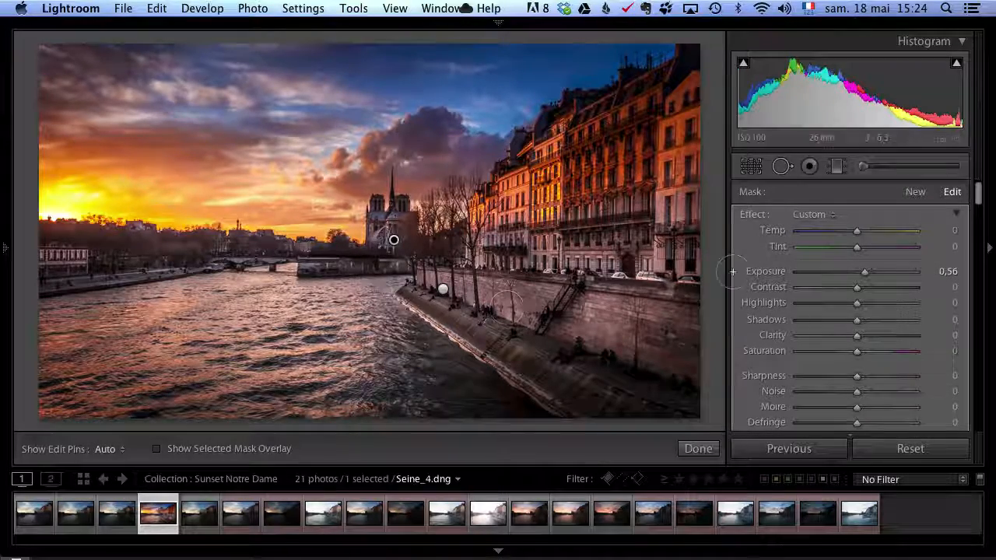
# Brighten the river's sunlit water with another new brush mask, set its Exposure to 0.24, and close the Adjustment Brush.
pyautogui.click(916, 192)
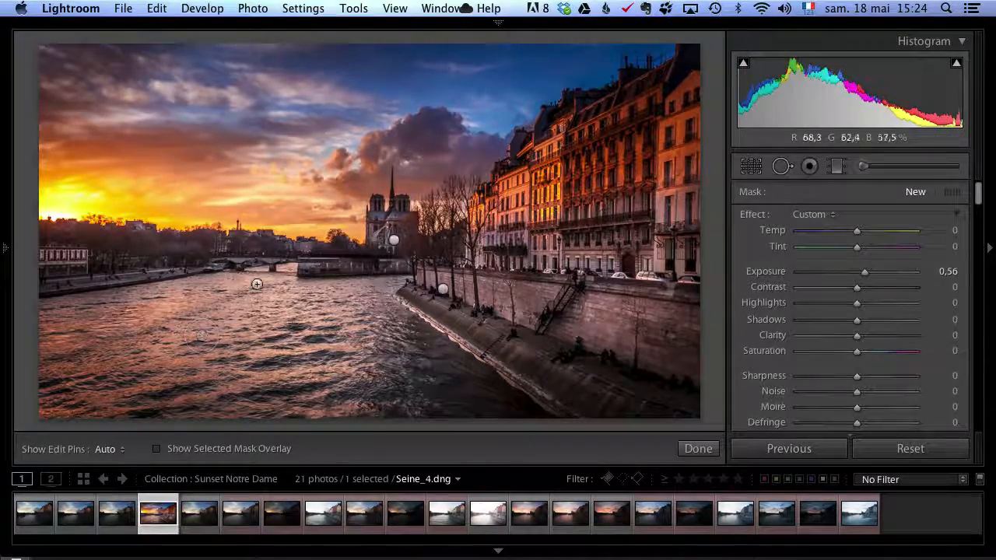
pyautogui.press('h')
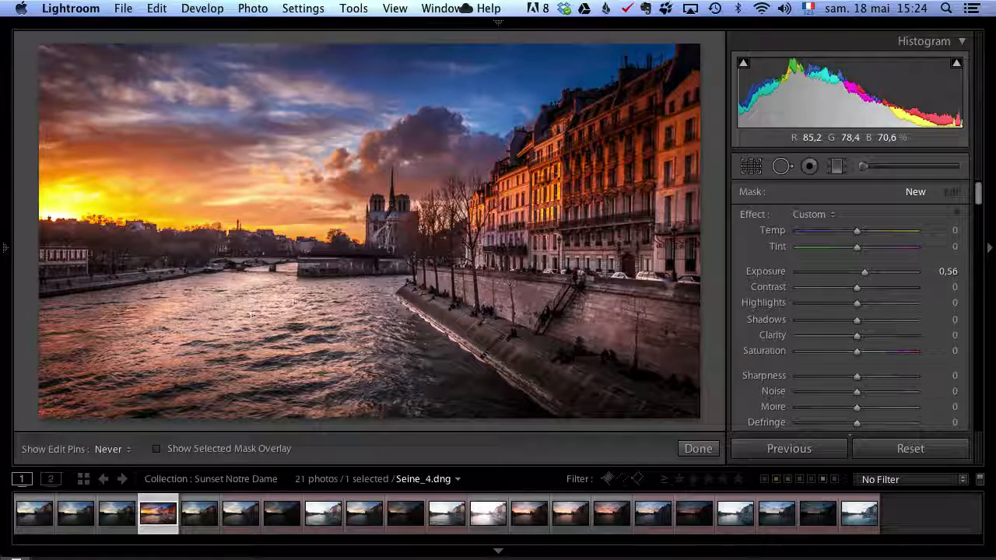
pyautogui.moveTo(293, 302)
pyautogui.mouseDown()
pyautogui.moveTo(223, 355)
pyautogui.moveTo(286, 340)
pyautogui.moveTo(353, 297)
pyautogui.mouseUp()
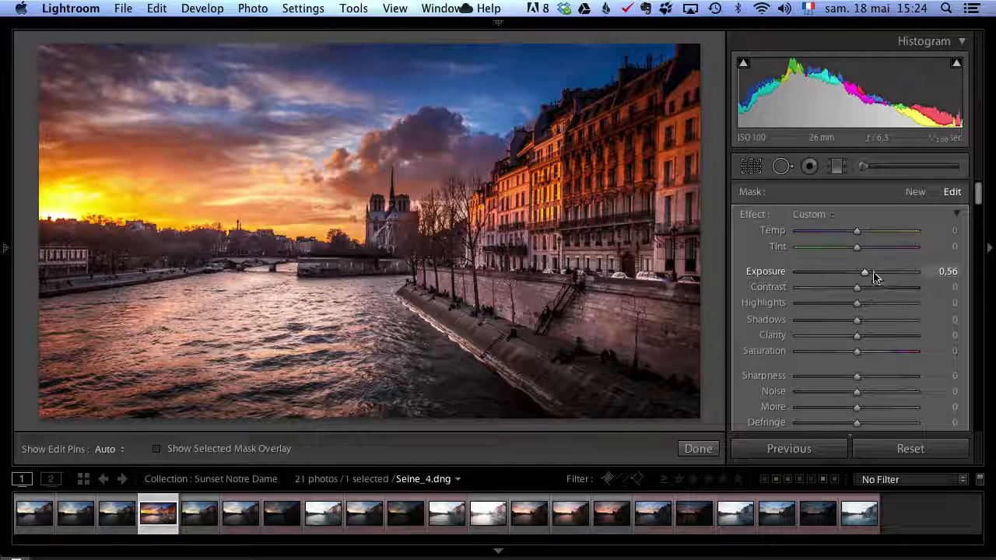
pyautogui.moveTo(864, 273); pyautogui.dragTo(860, 277)
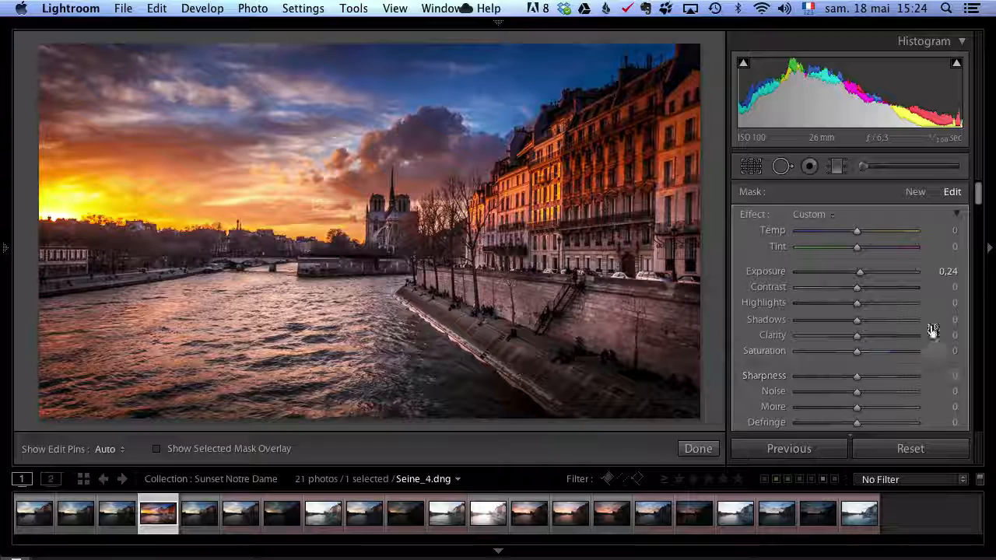
pyautogui.moveTo(977, 194); pyautogui.dragTo(982, 221)
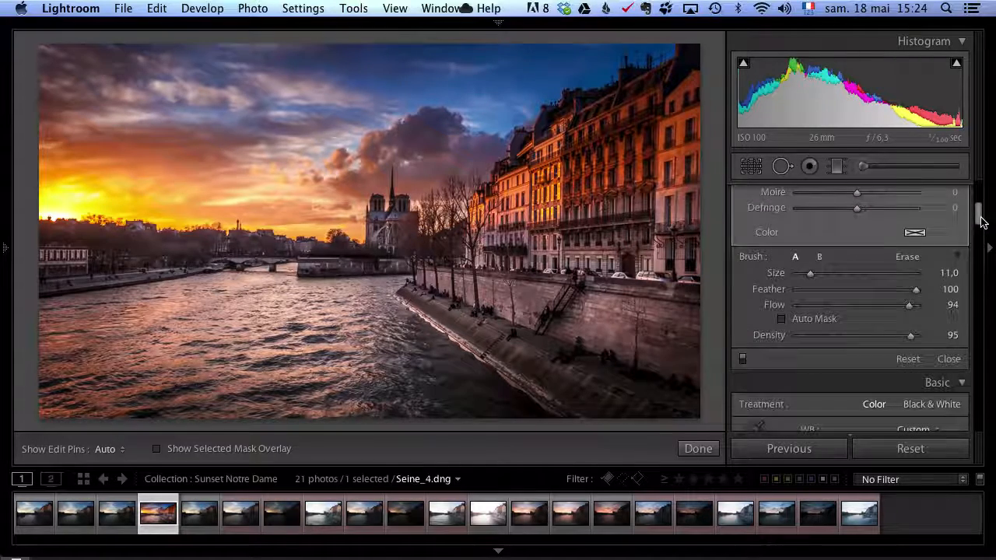
pyautogui.click(952, 361)
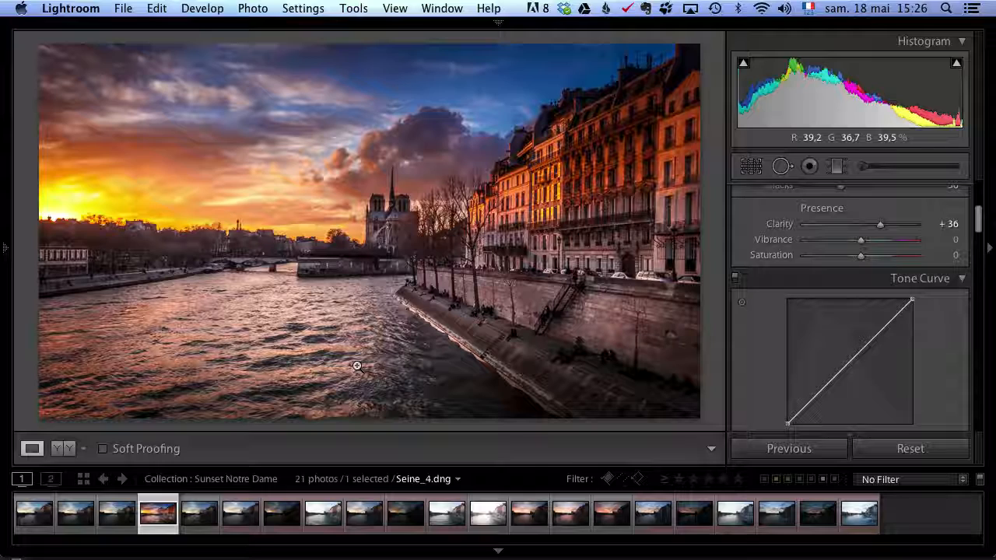
# Compare the developed photo with its original Before version, returning to the edited view.
pyautogui.press('alt')
pyautogui.press('\\')
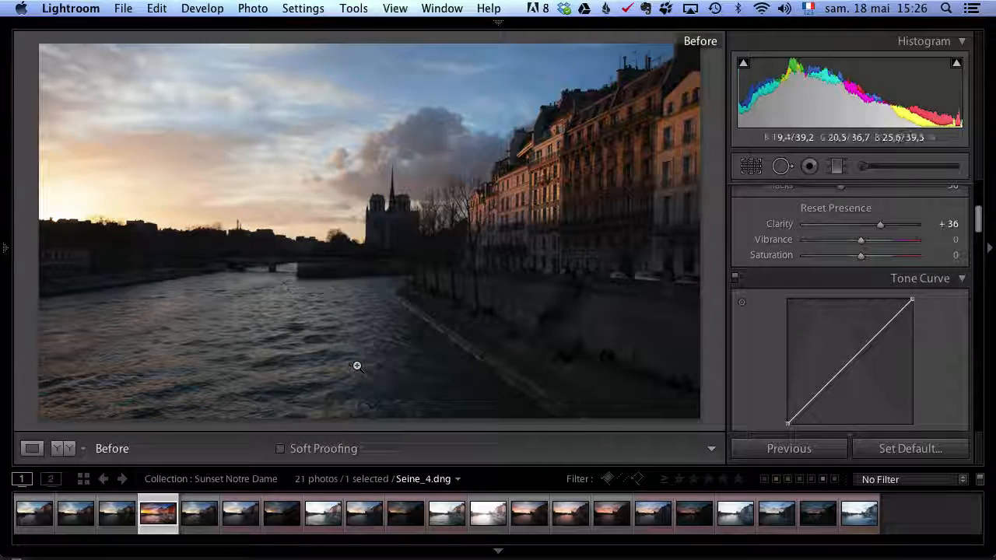
pyautogui.press('\\')
pyautogui.press('\\')
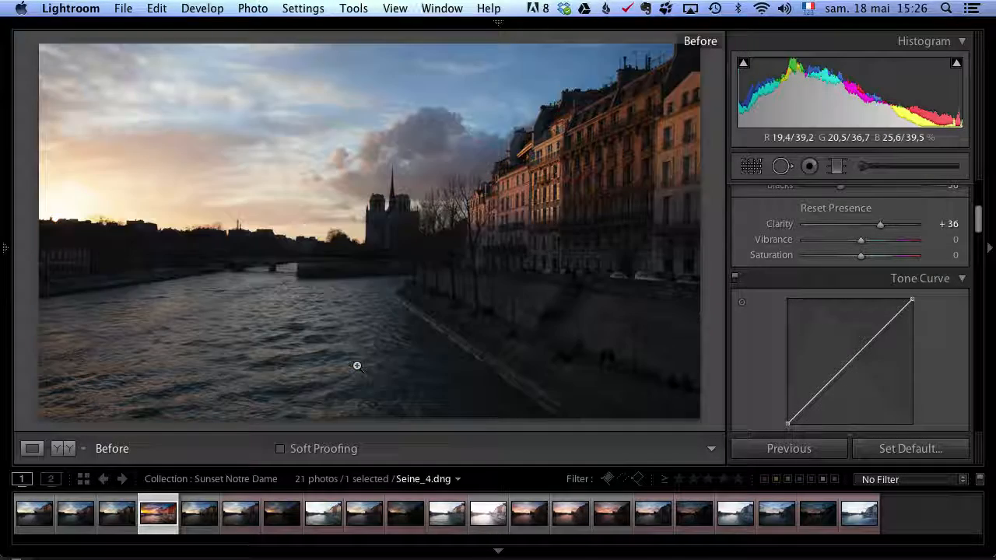
pyautogui.press('\\')
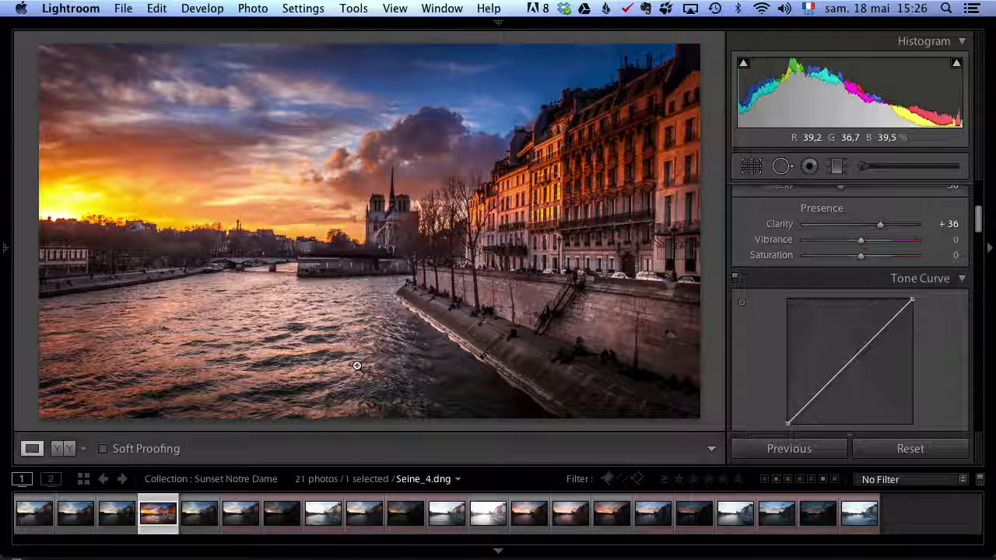
# Give Seine_4.dng a two-star rating.
pyautogui.rightClick(170, 506)
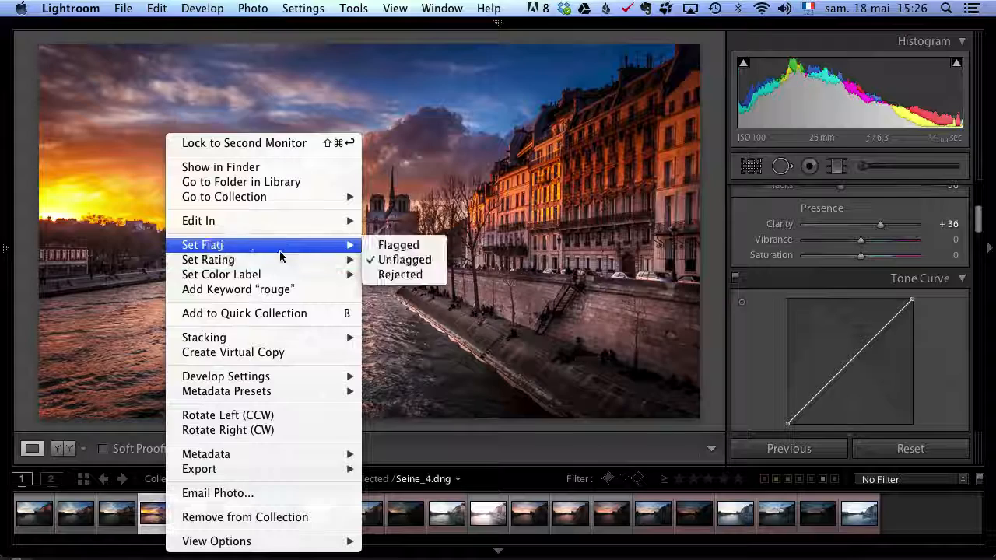
pyautogui.moveTo(313, 273)
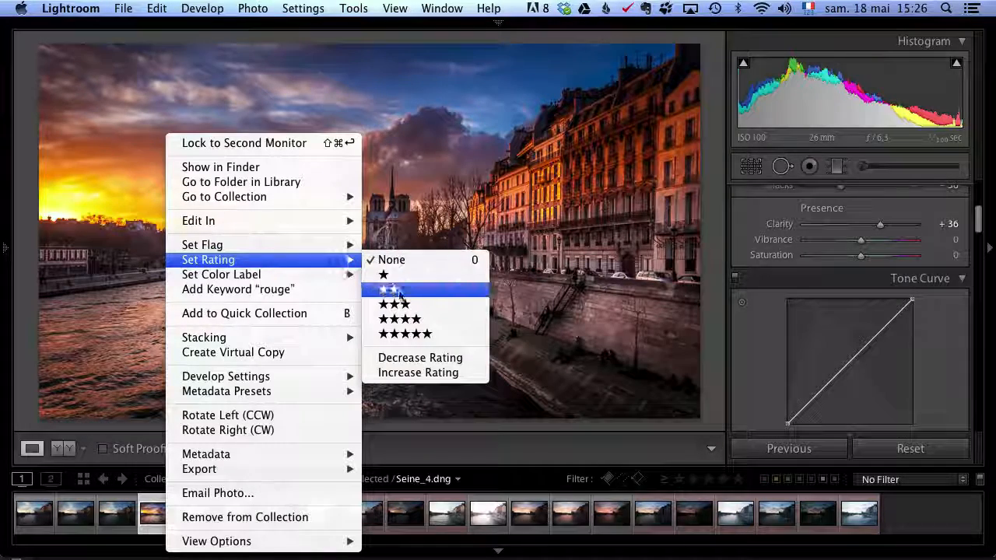
pyautogui.click(393, 288)
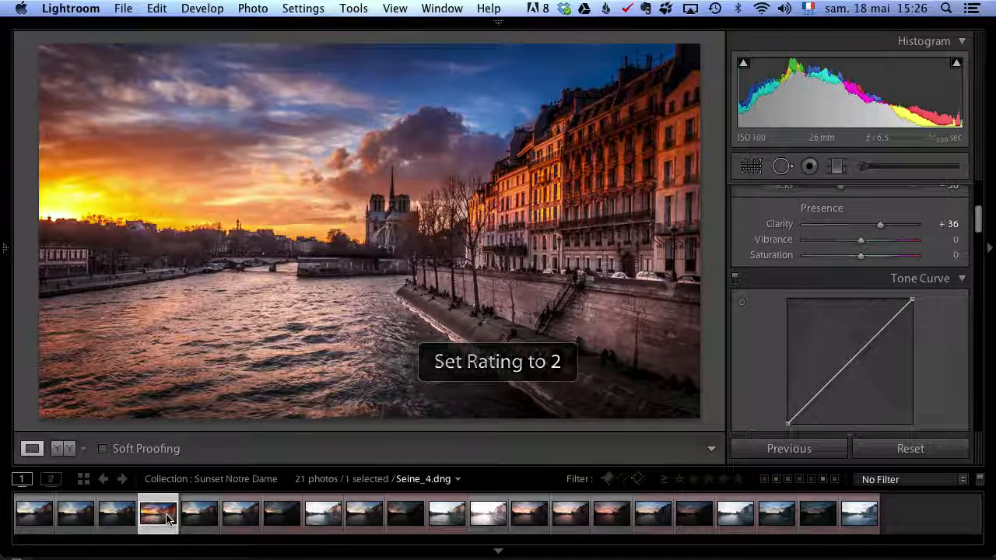